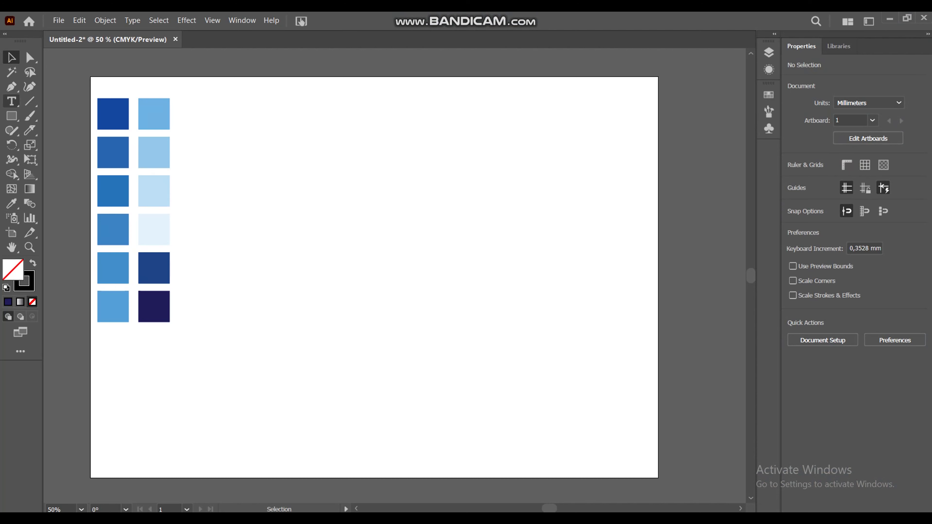
- Reveal the Rectangle tool's flyout of shape tools, including the Ellipse Tool
drag(12, 116, 55, 145)
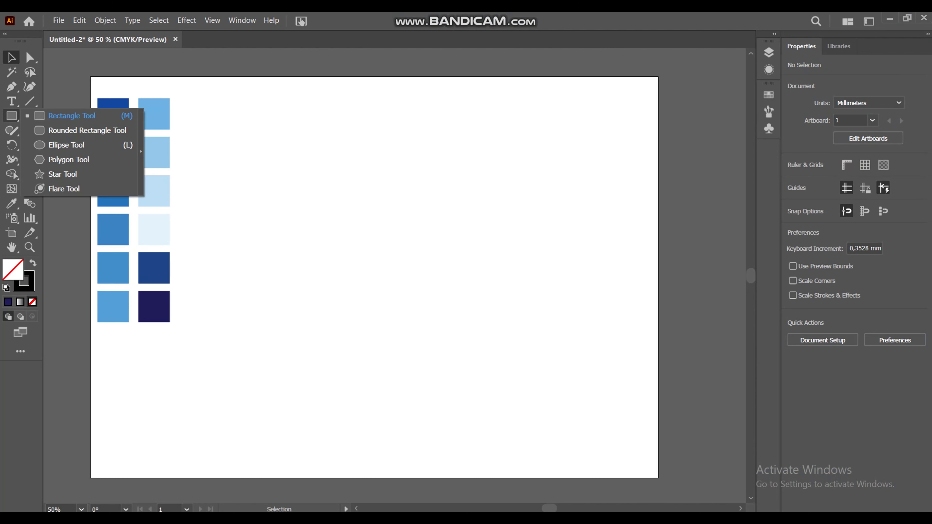
- Draw a tall unfilled ellipse (about 92.6 × 186.2 mm) and centre it on the artboard
key(l)
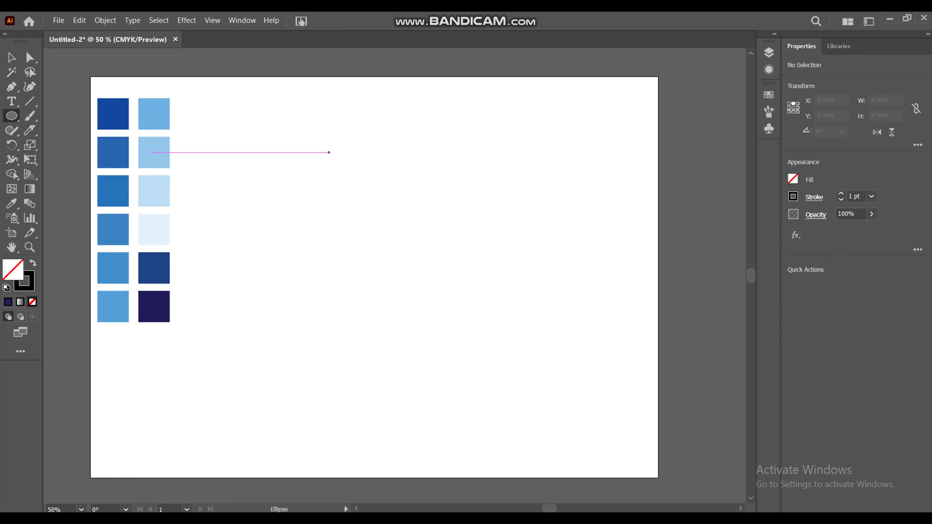
drag(347, 152, 473, 404)
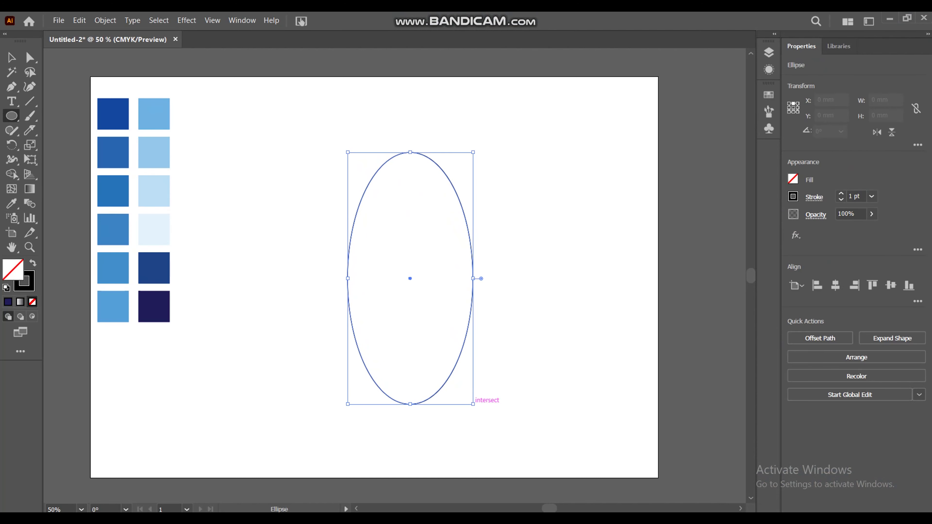
click(11, 57)
click(835, 285)
click(891, 285)
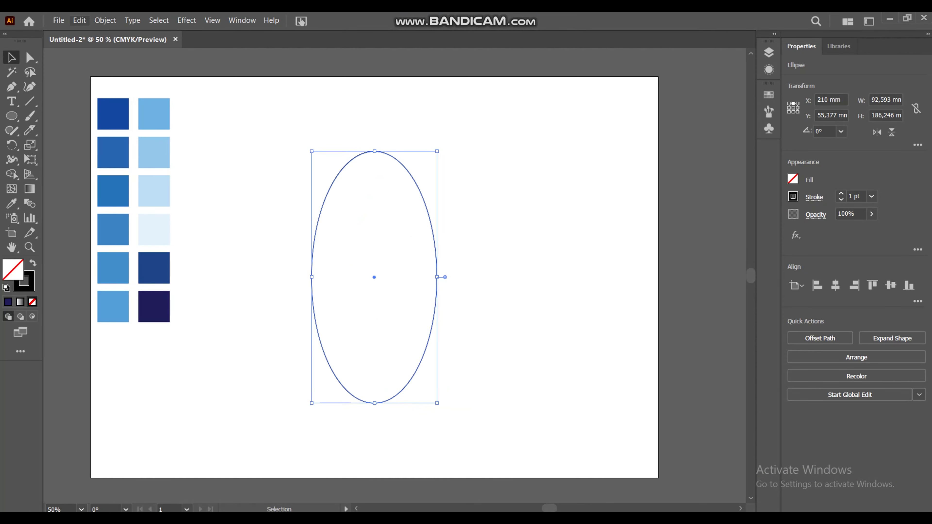
- Copy the centred ellipse to the clipboard
click(80, 20)
click(95, 71)
click(79, 20)
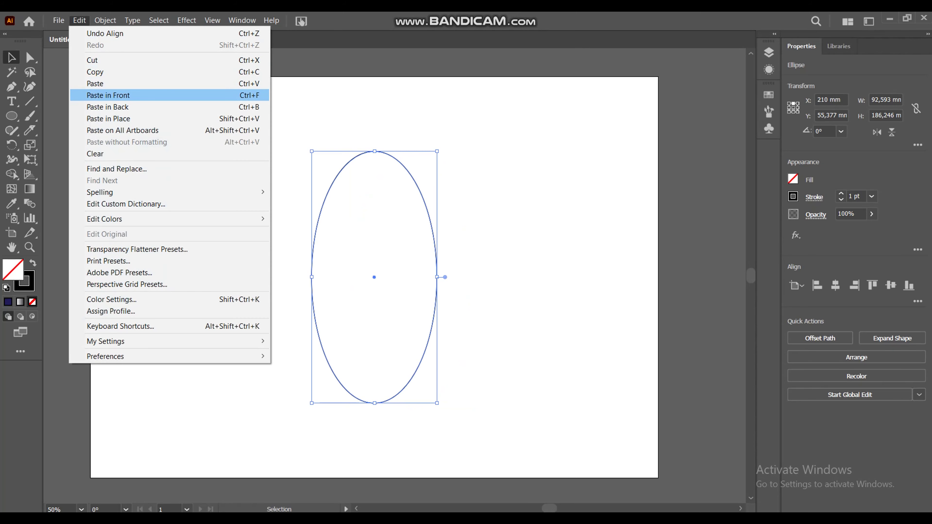
- Paste a copy of the ellipse in front and rotate it 30°
click(108, 95)
right_click(421, 184)
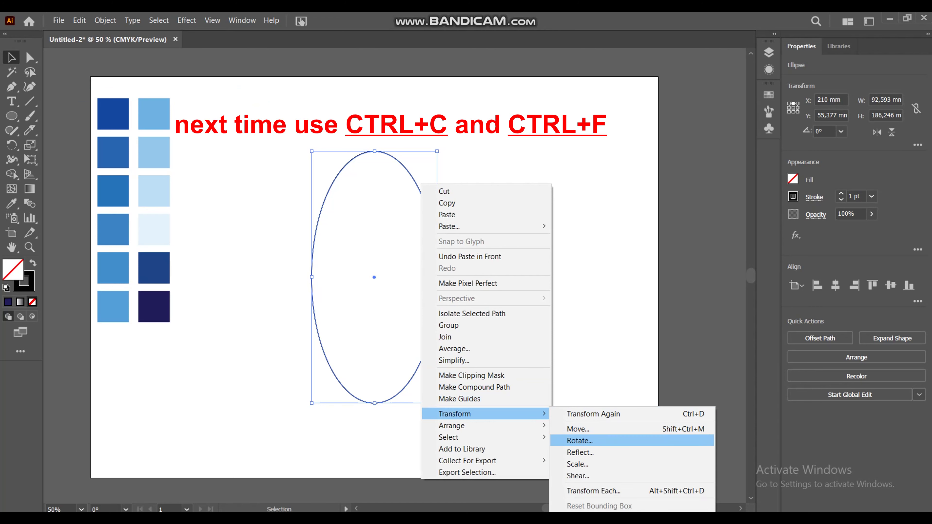
click(579, 441)
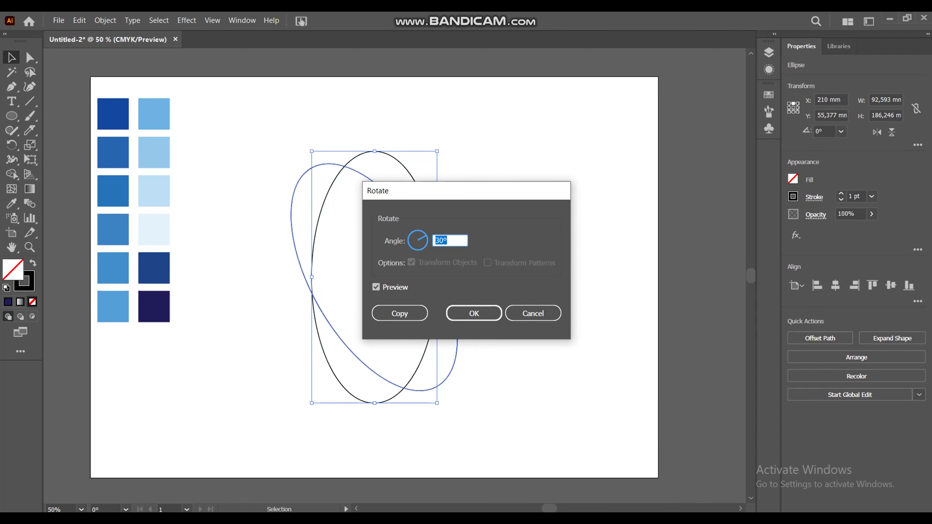
text(30)
key(Return)
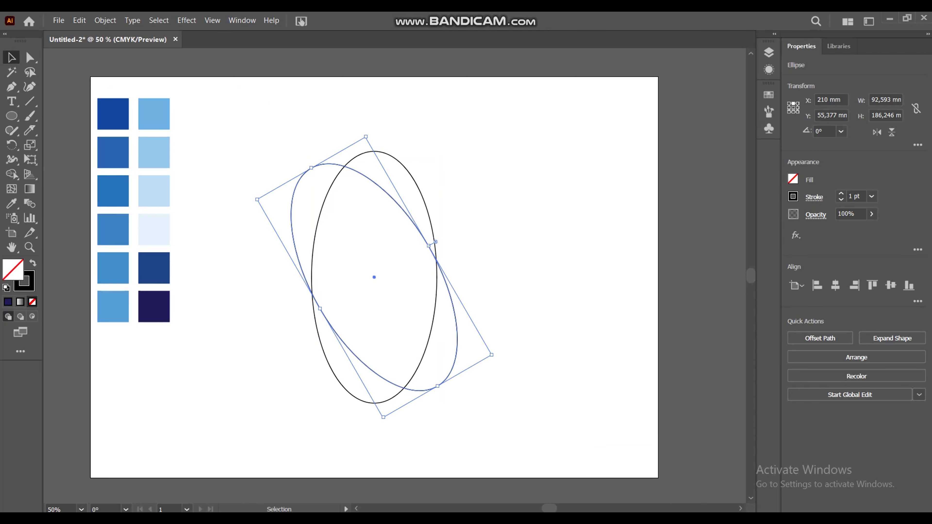
- Add two more copies of the ellipse, each rotated a further 30°
key(ctrl+c)
key(ctrl+f)
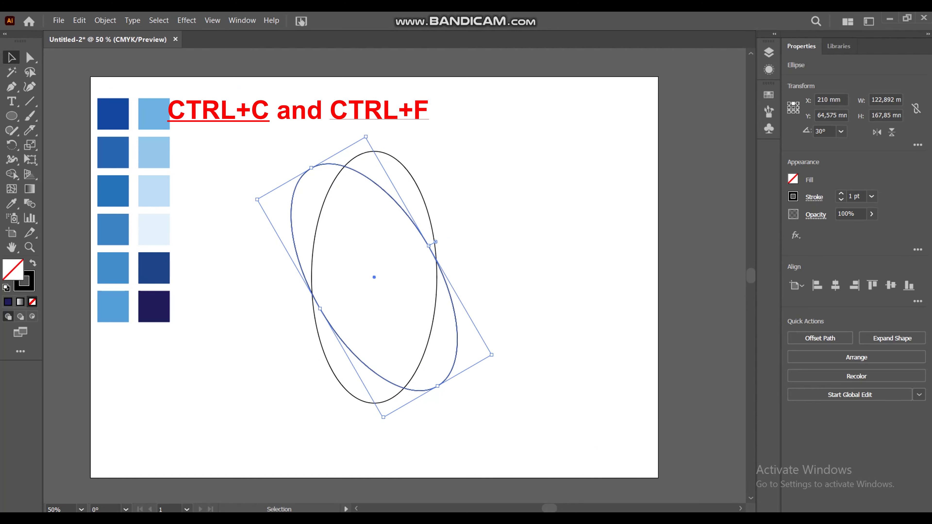
right_click(403, 211)
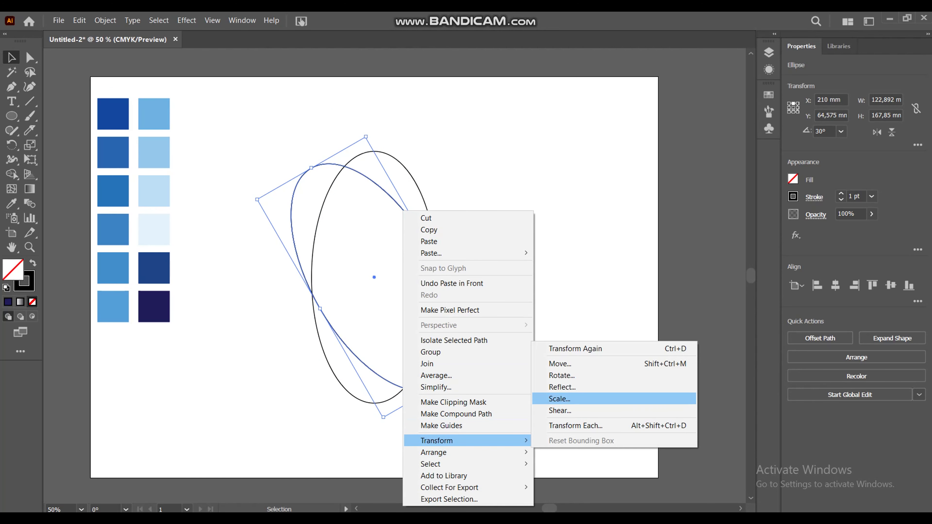
click(561, 375)
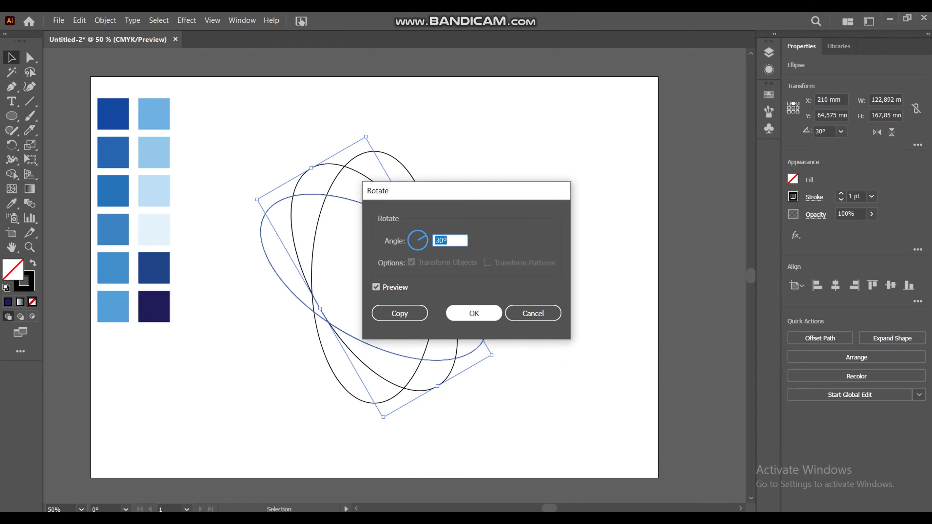
click(474, 313)
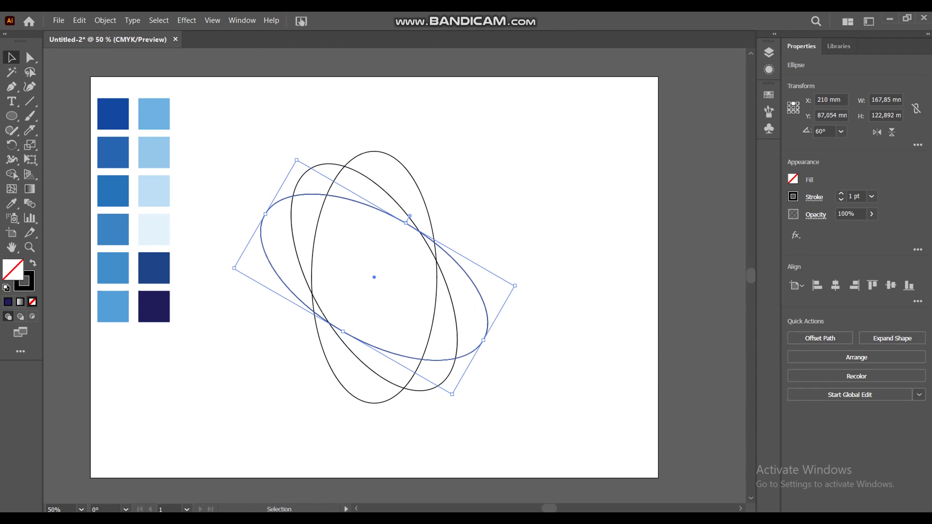
right_click(418, 218)
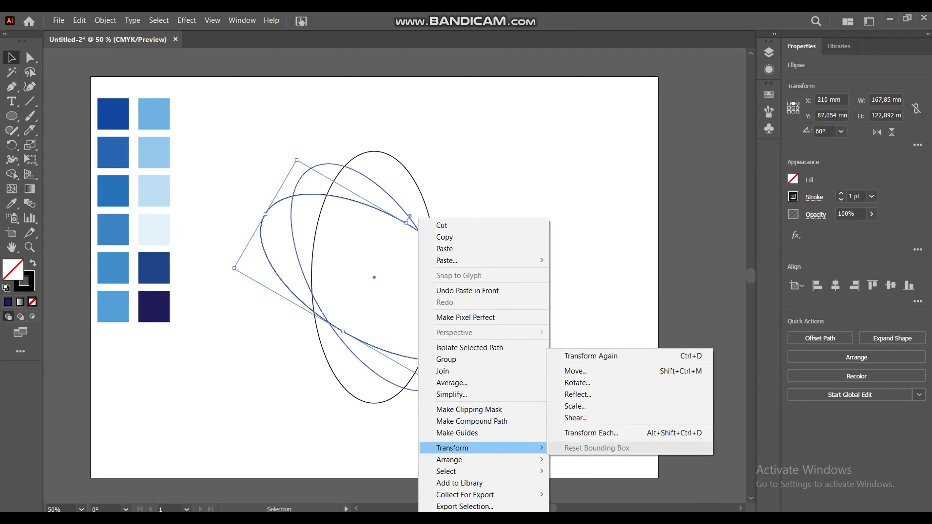
click(576, 382)
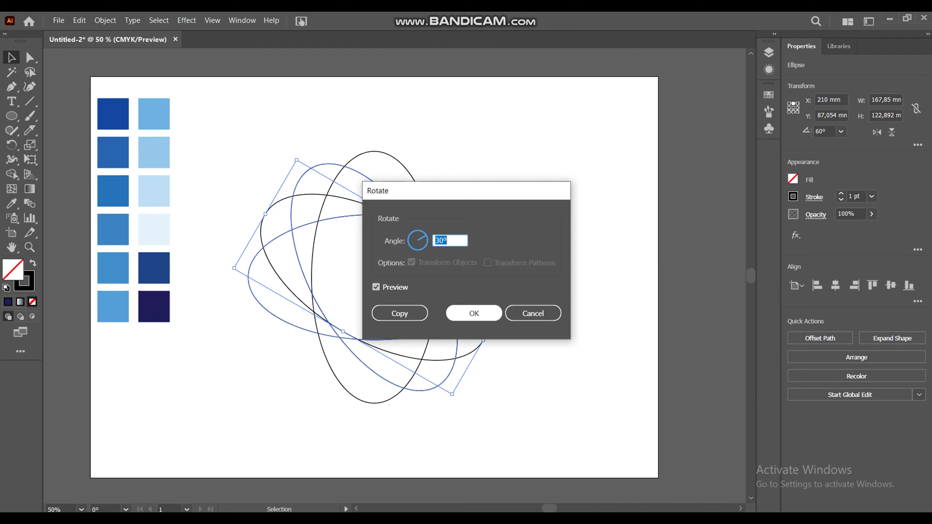
click(395, 312)
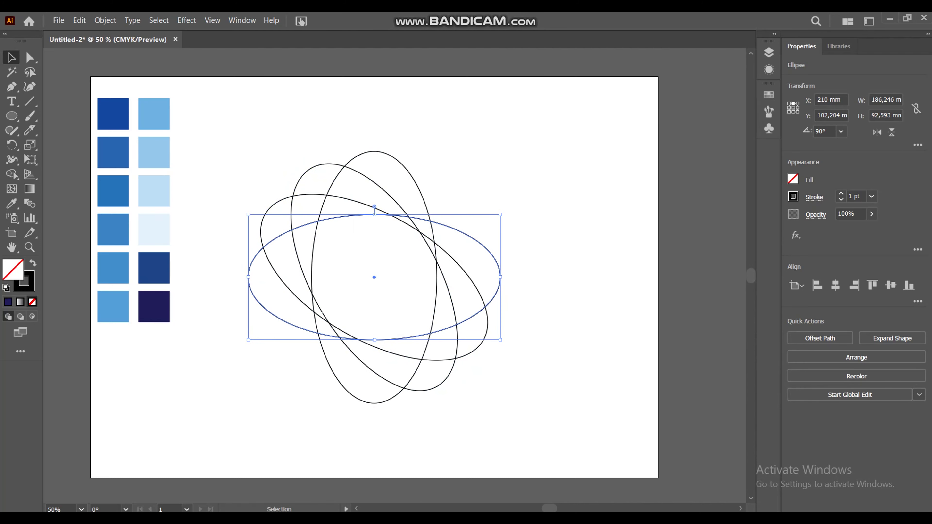
- Add the last 30° rotated copies to complete six ellipses, then deselect
right_click(416, 218)
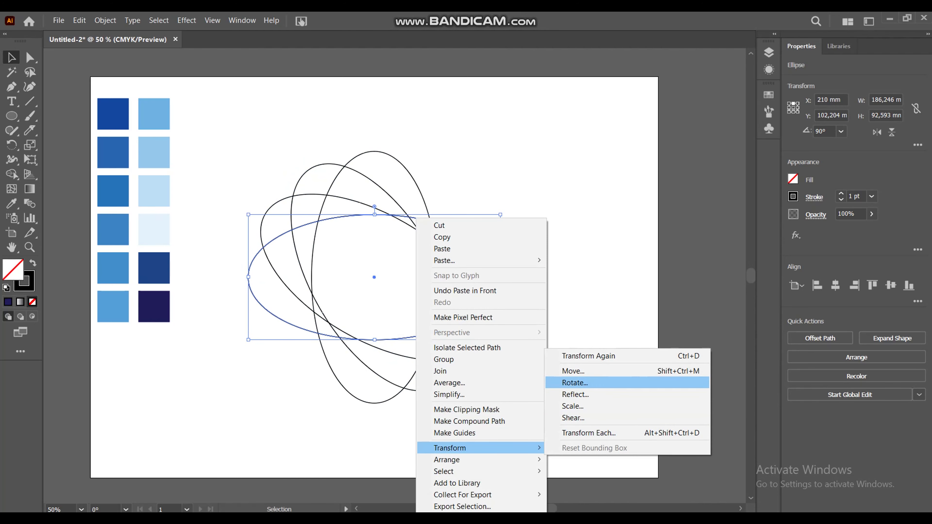
click(576, 383)
key(Return)
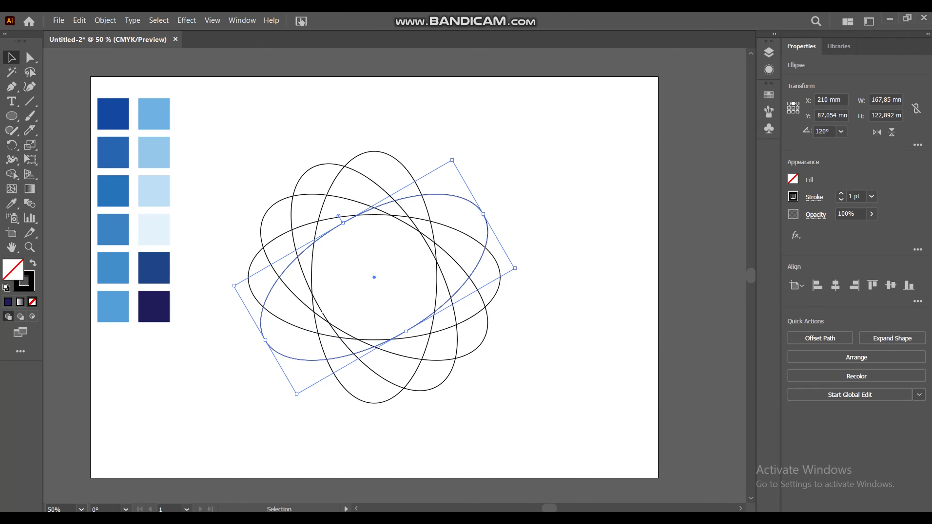
right_click(418, 324)
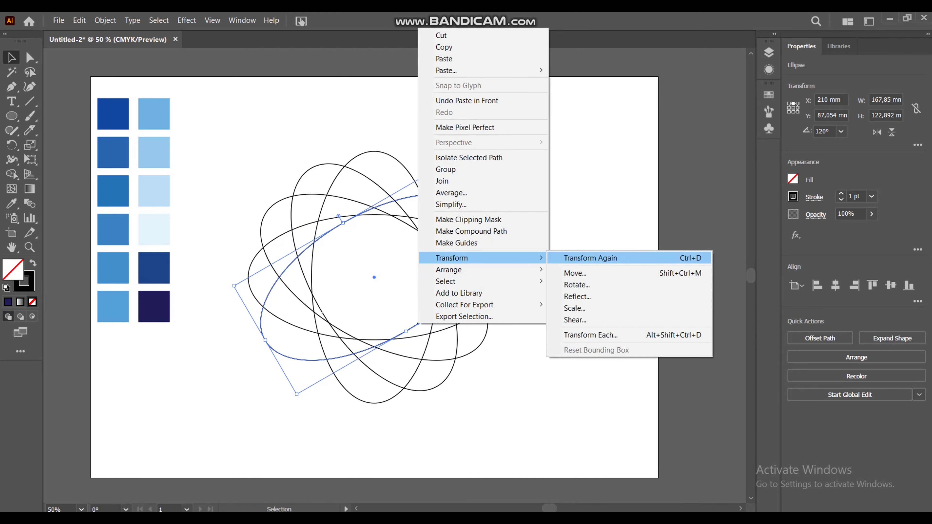
click(577, 285)
click(475, 312)
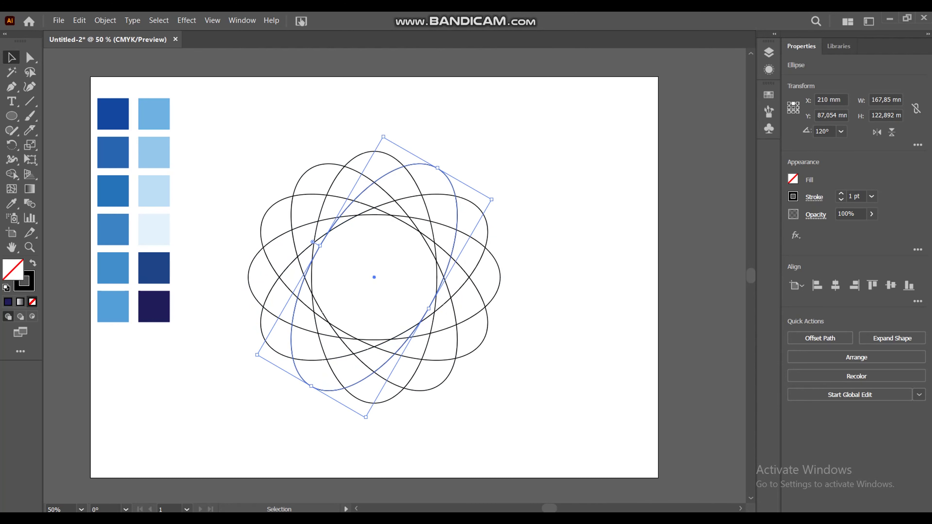
key(ctrl+shift+a)
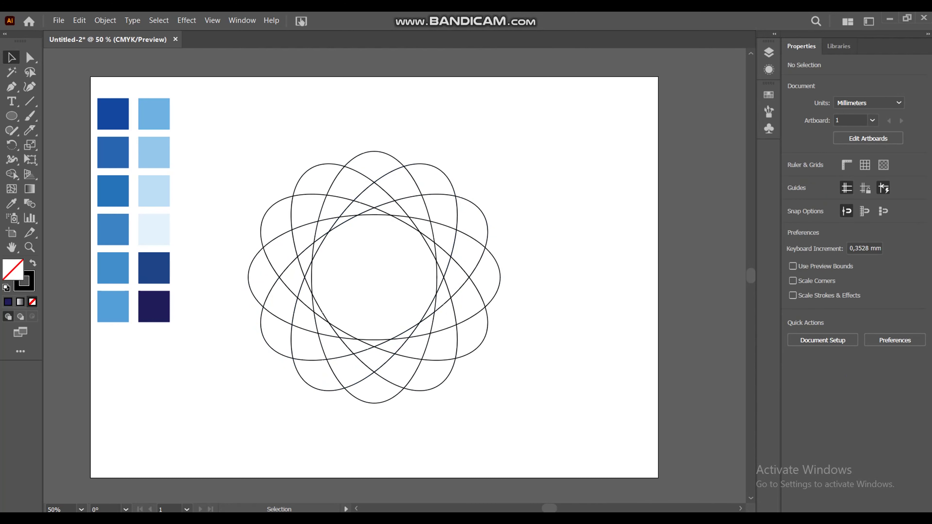
- Scale all six ellipses up proportionally to roughly 215.95 × 215.95 mm
drag(468, 392, 323, 216)
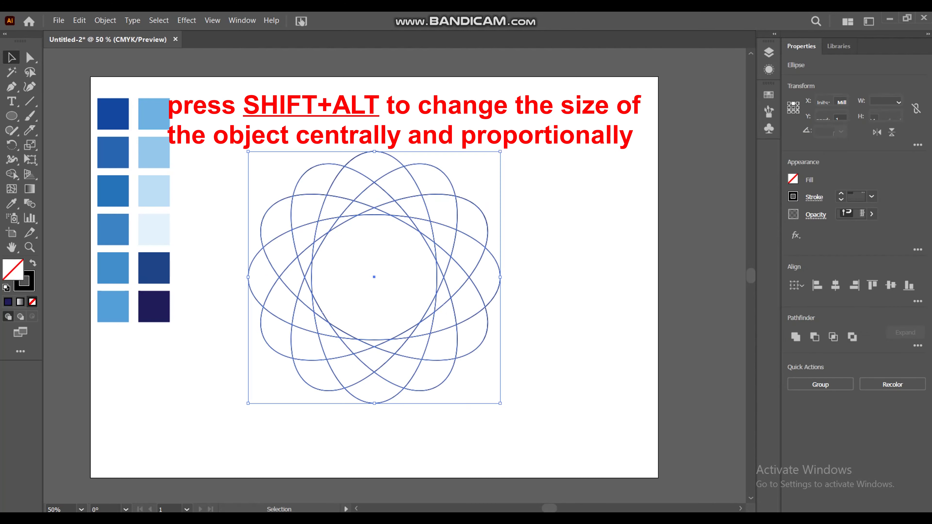
drag(375, 403, 374, 441)
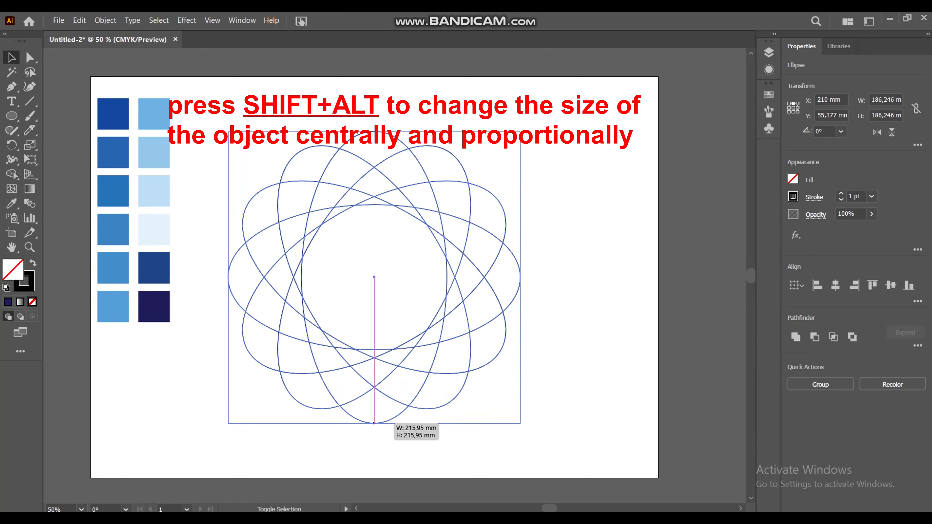
key(ctrl+shift+a)
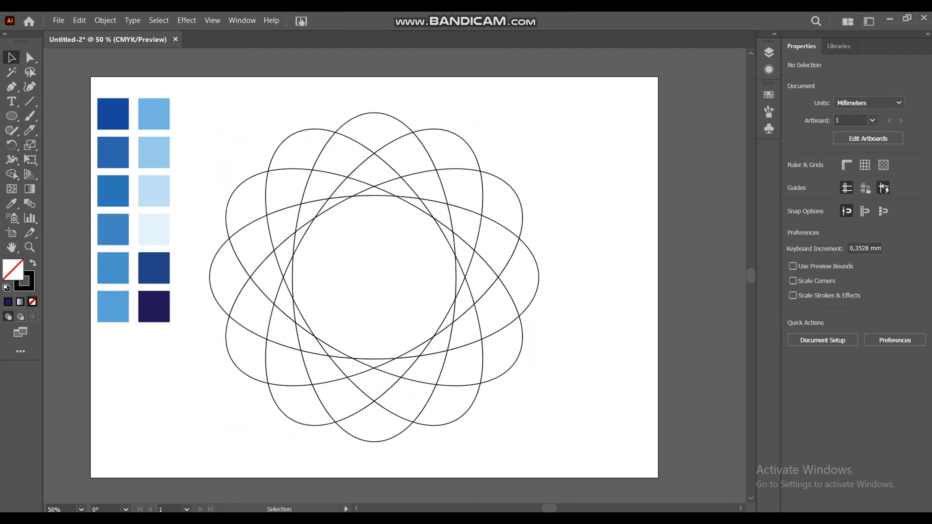
- Zoom the view in on the rosette and marquee-select all its ellipses
key(z)
drag(378, 296, 392, 297)
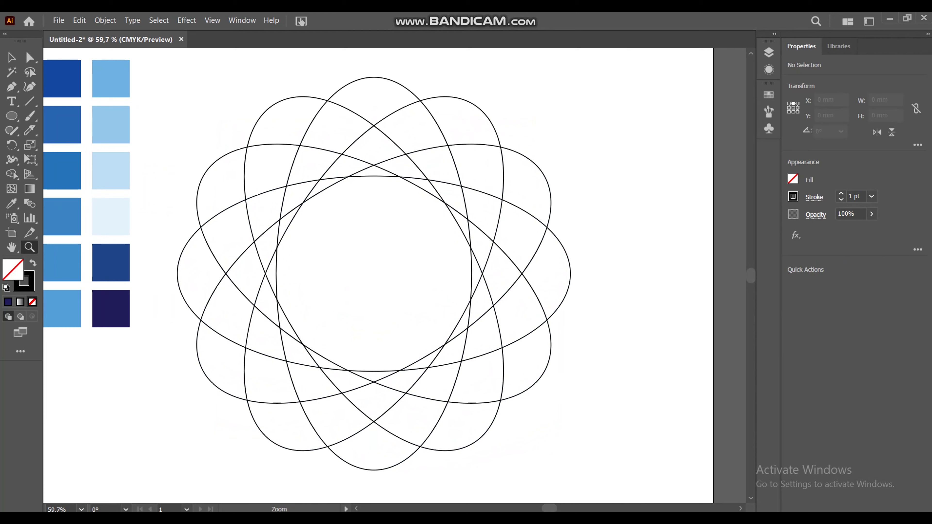
key(v)
drag(575, 480, 208, 78)
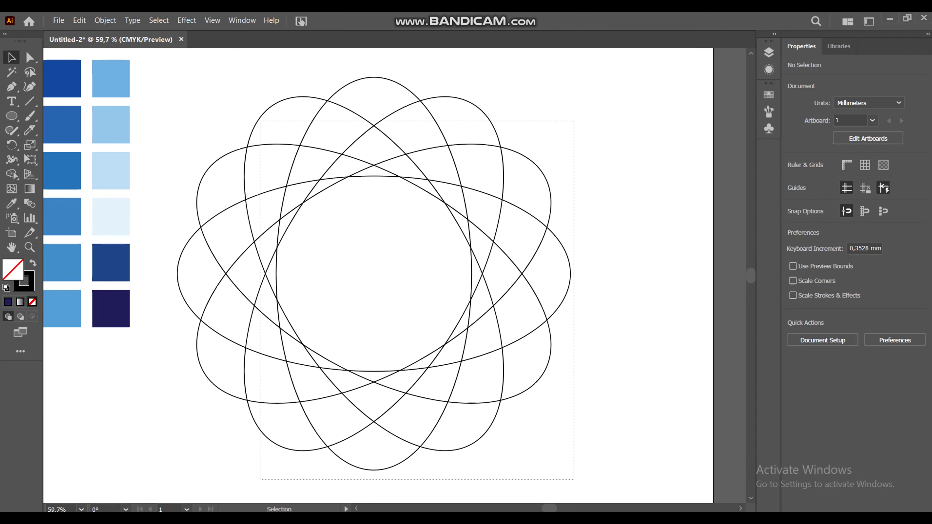
- Use Shape Builder to merge the top, upper-left and left petal pieces into single shapes
key(shift+m)
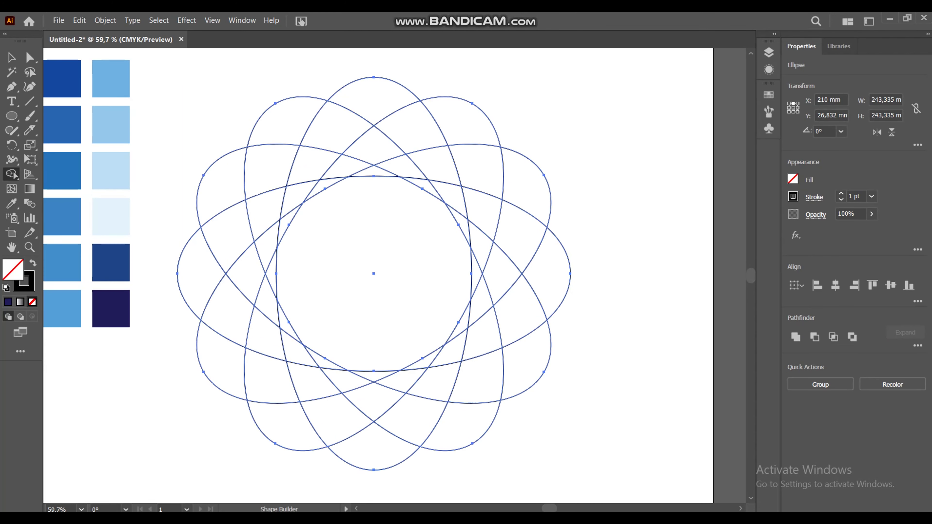
drag(355, 94, 456, 204)
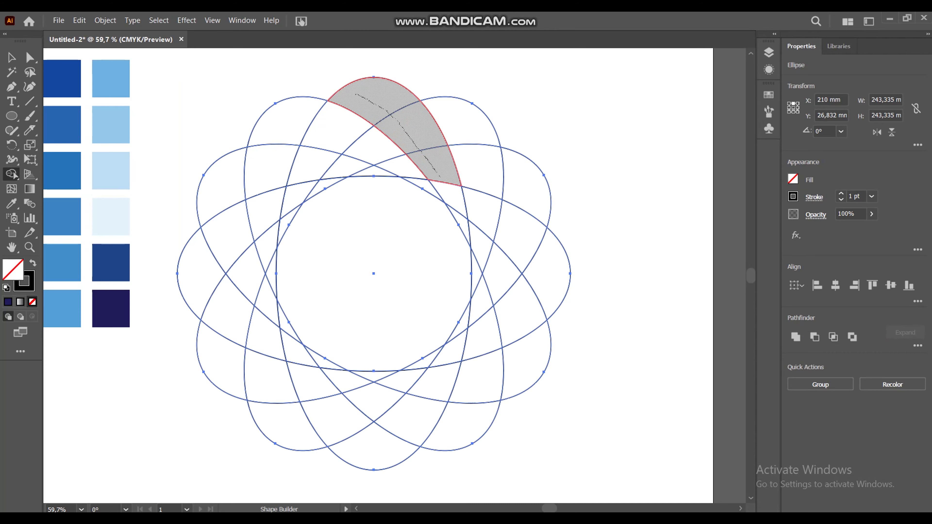
drag(271, 122, 427, 185)
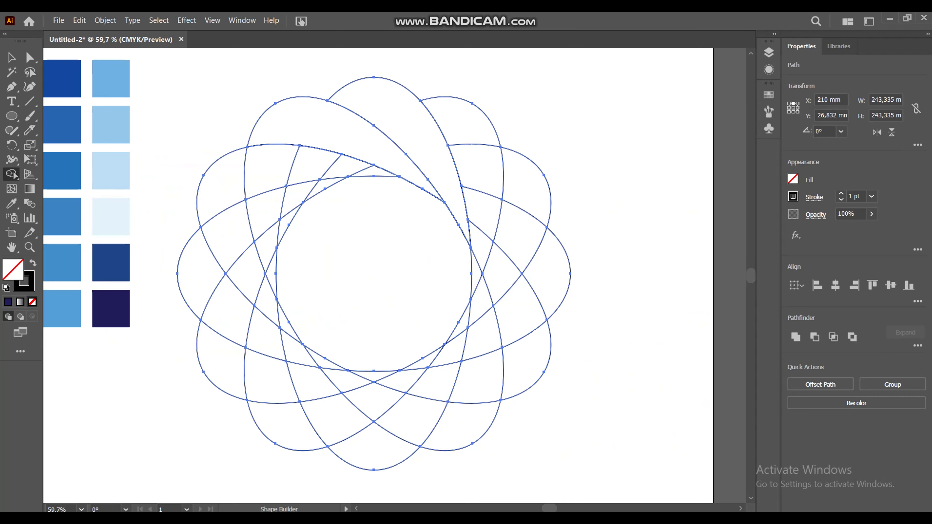
drag(204, 192, 347, 167)
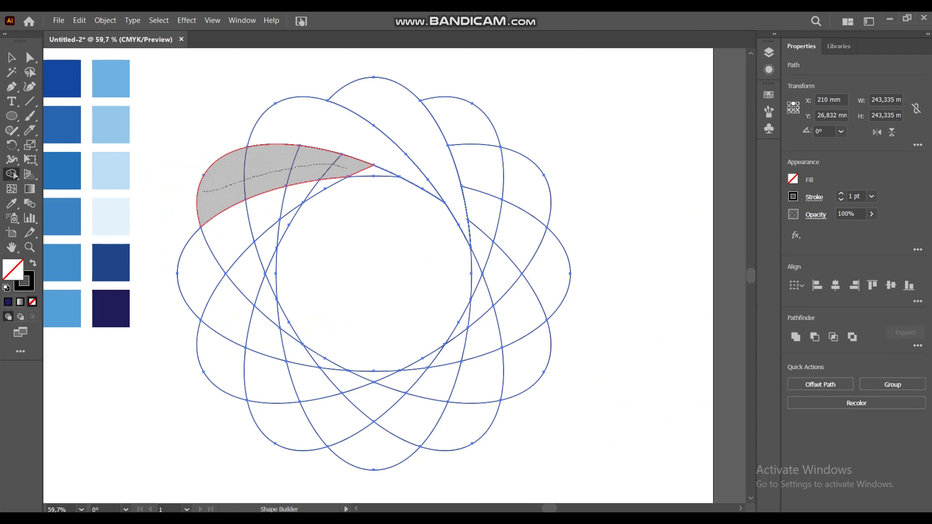
- Merge the remaining left, right and lower petal pieces with Shape Builder
drag(217, 275, 293, 203)
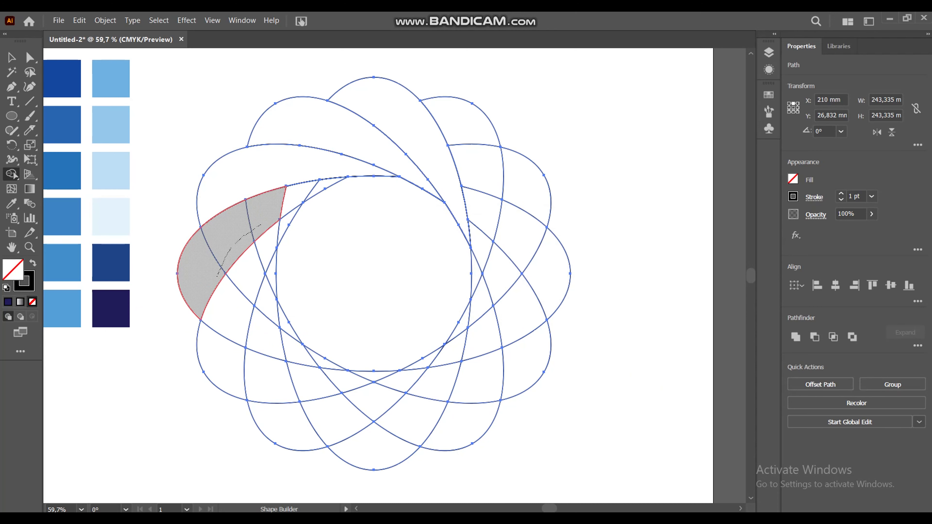
drag(228, 367, 265, 237)
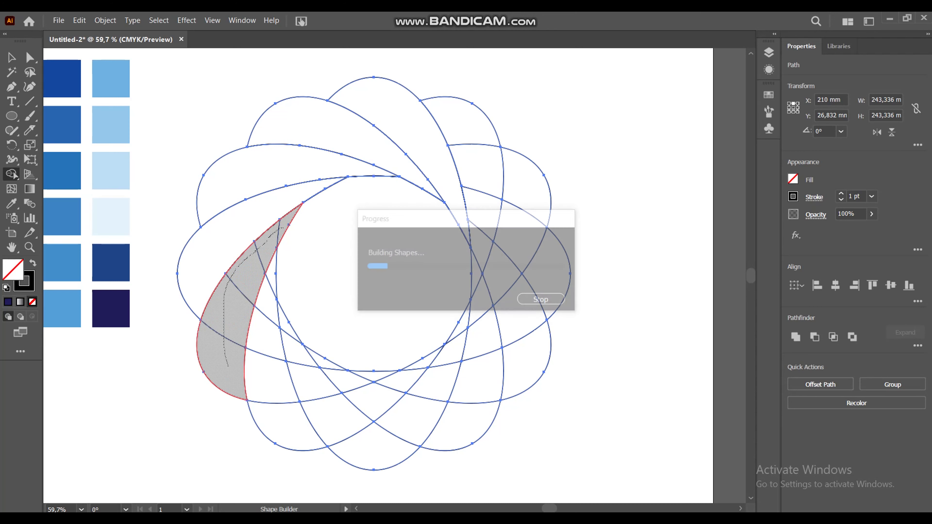
drag(462, 109, 478, 258)
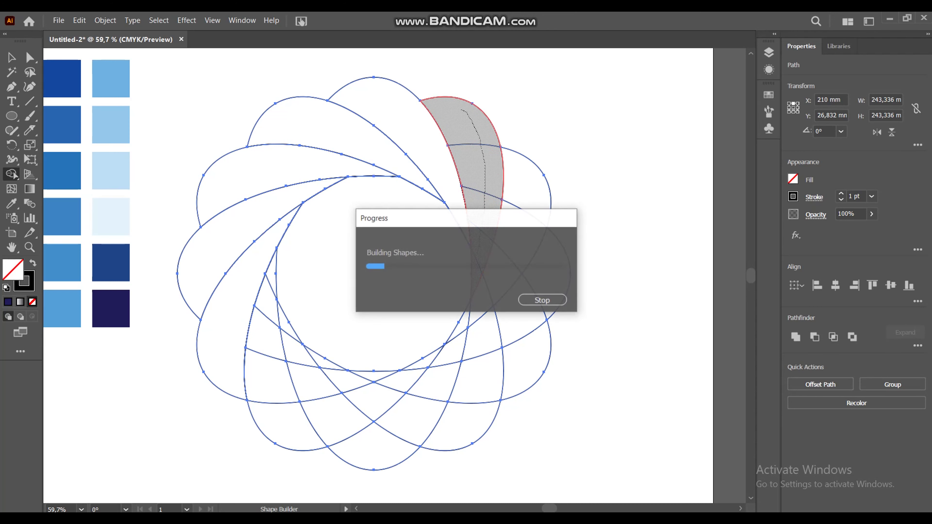
drag(521, 173, 477, 303)
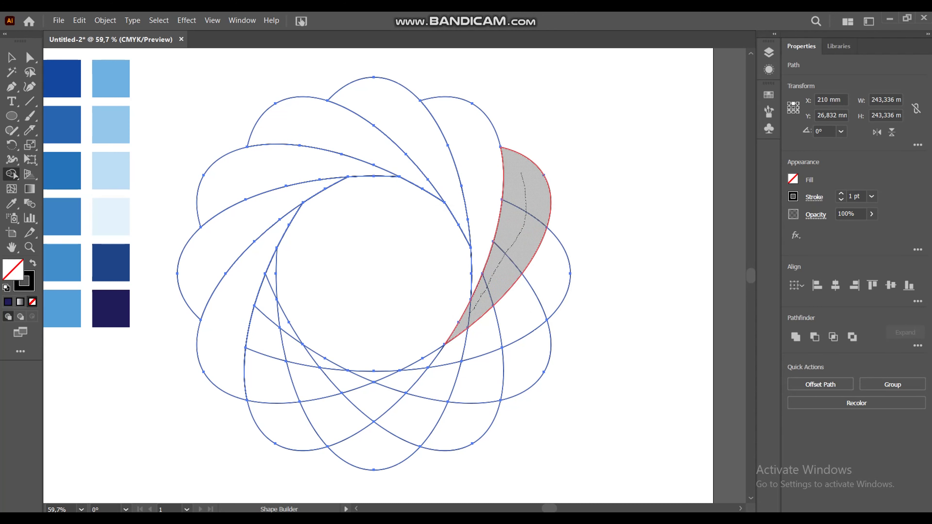
drag(554, 262, 471, 347)
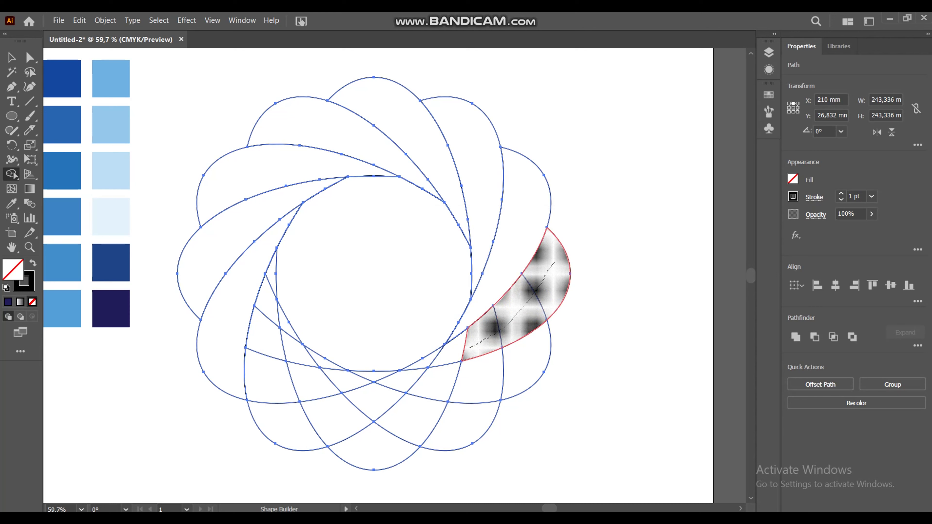
mouse_move(530, 353)
mouse_down()
mouse_move(420, 391)
mouse_move(352, 375)
mouse_move(414, 408)
mouse_up()
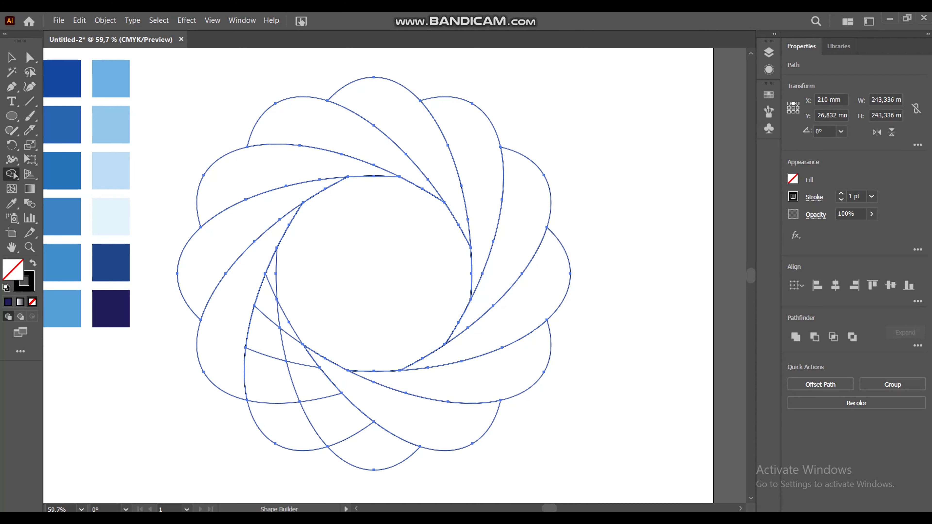
drag(285, 325, 389, 453)
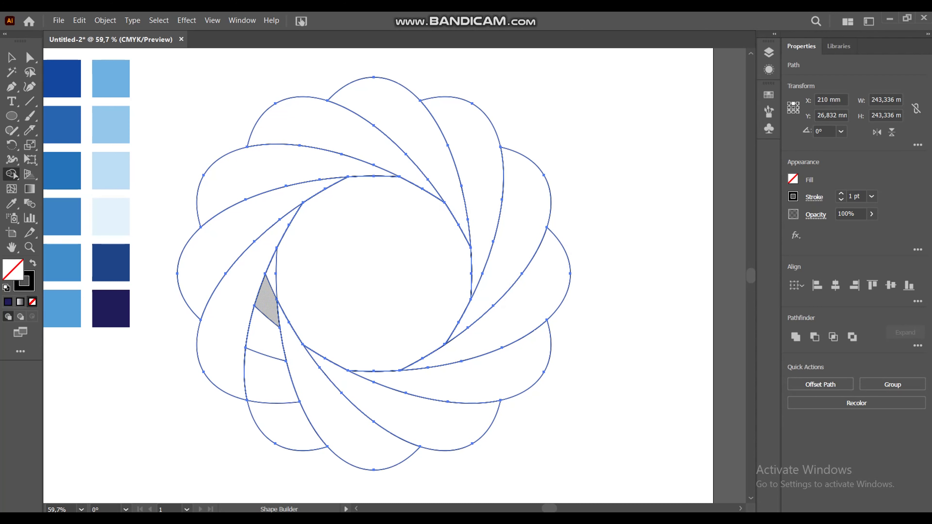
drag(272, 275, 312, 442)
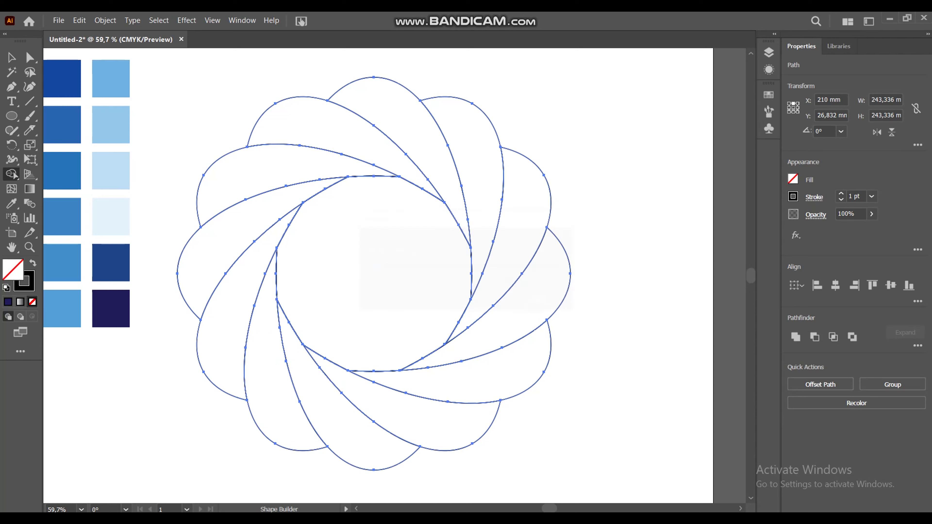
- Return to the Selection tool, deselect, and select the top petal
key(v)
key(ctrl+shift+a)
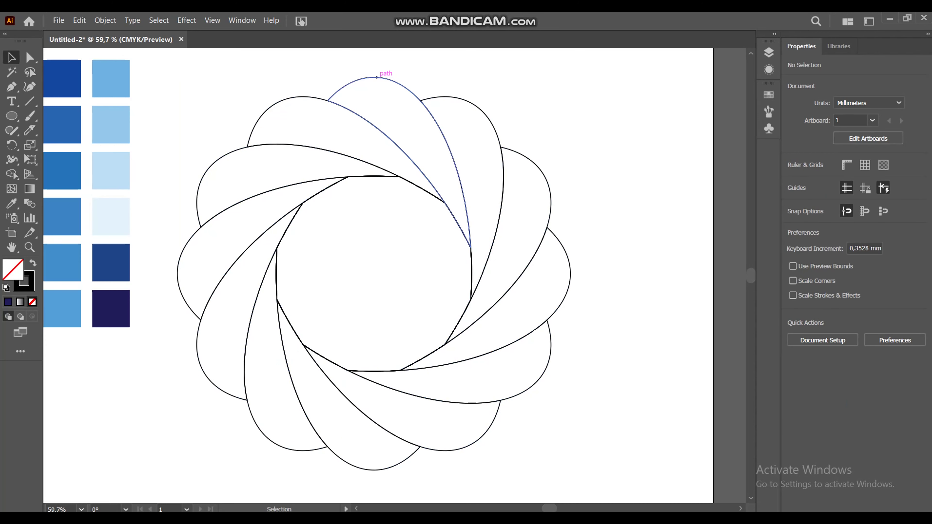
click(389, 136)
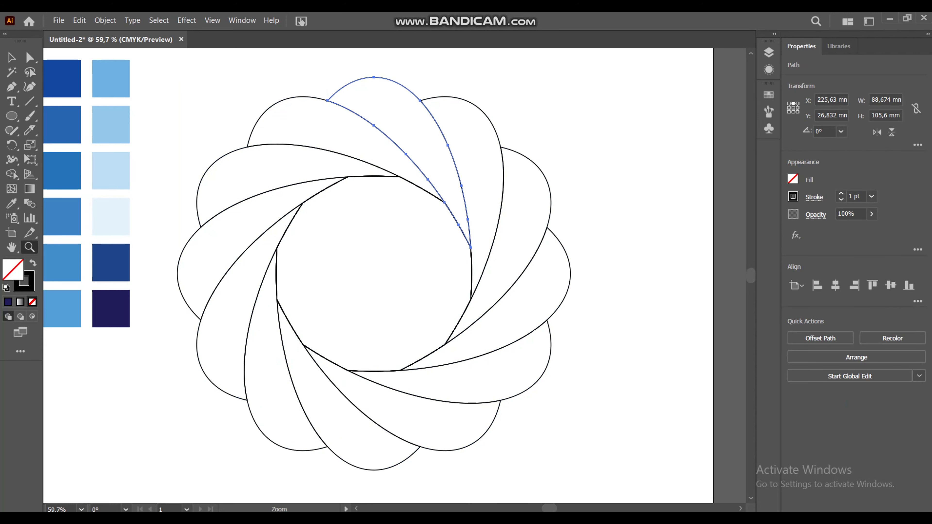
key(ctrl+minus)
key(ctrl+minus)
key(ctrl+plus)
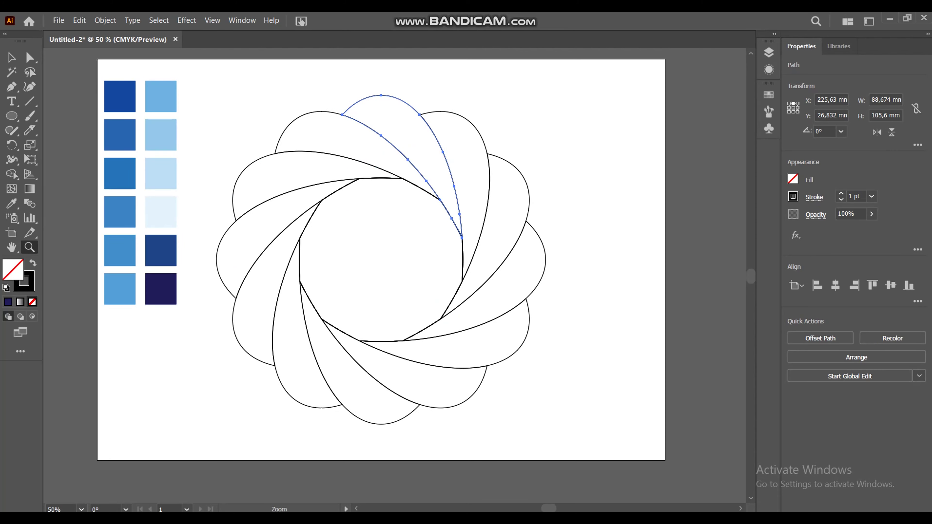
- Fill the top petal with the navy swatch and the next petal clockwise with dark blue
key(i)
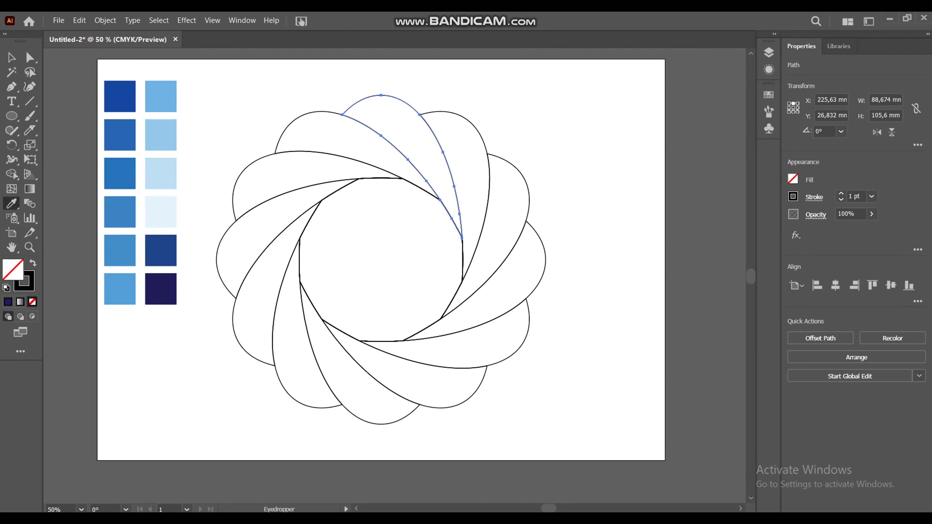
click(161, 289)
key(v)
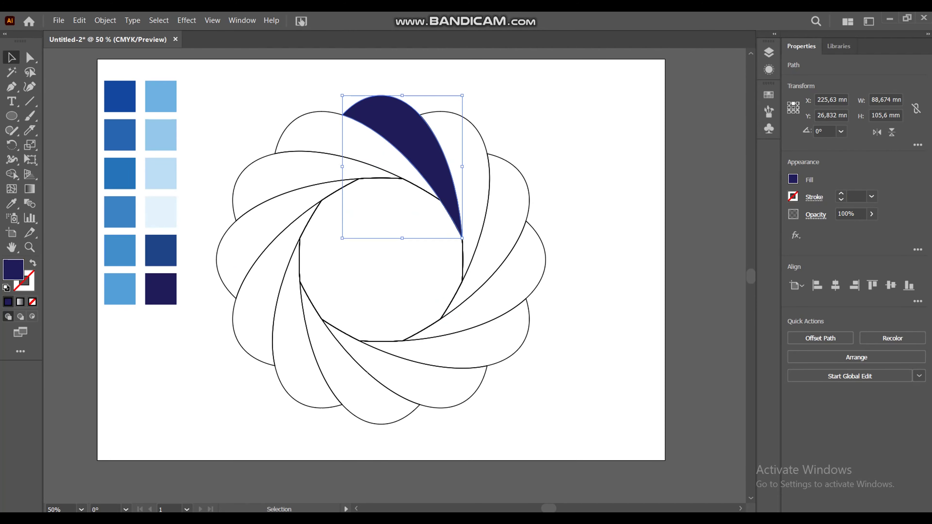
click(474, 118)
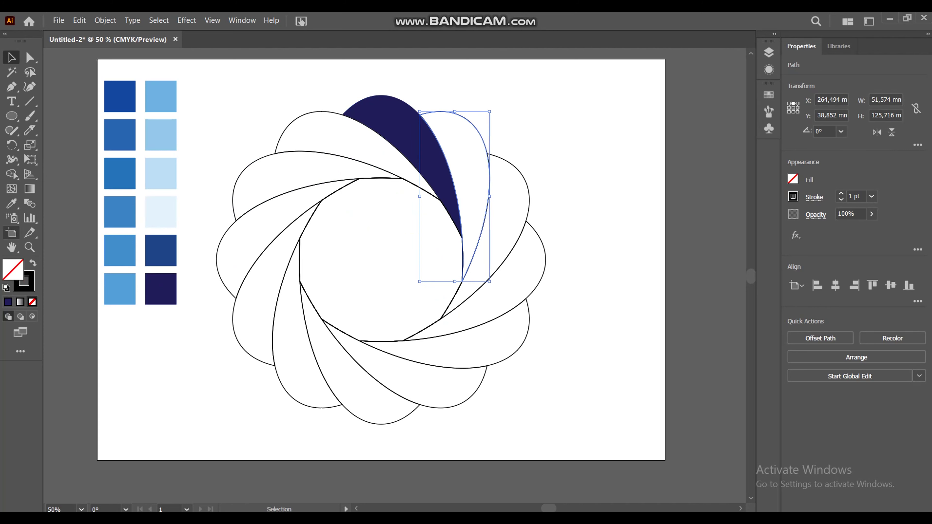
key(i)
click(146, 241)
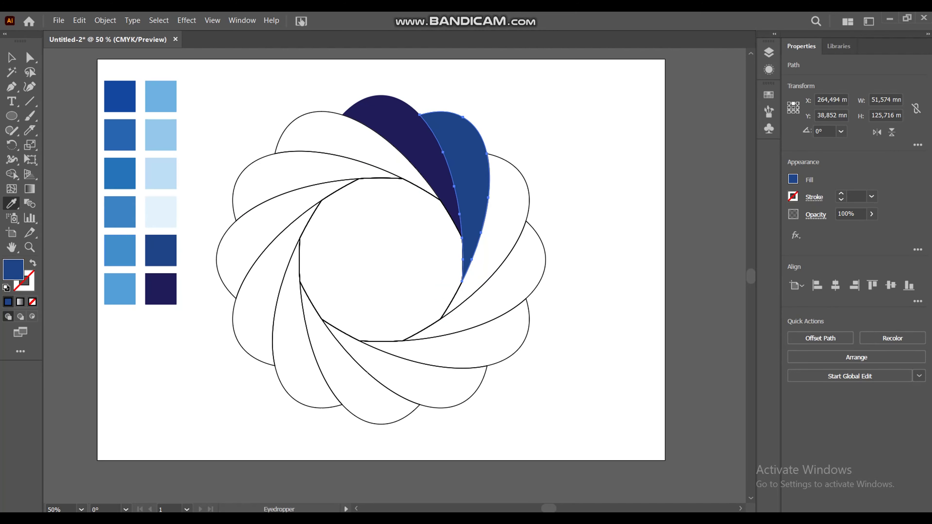
key(v)
key(ctrl+shift+a)
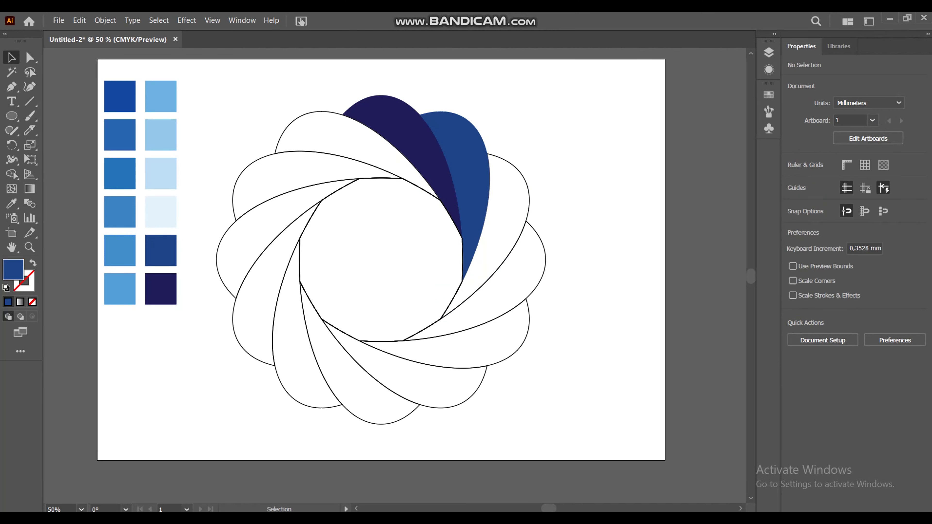
- Fill the next two right-side petals with the bright blue and medium-blue swatches
click(529, 195)
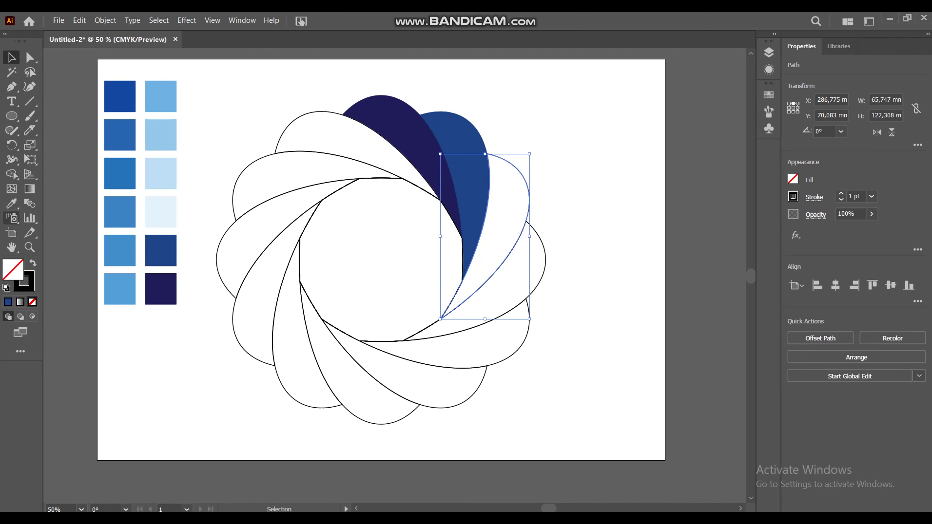
key(i)
click(126, 81)
key(v)
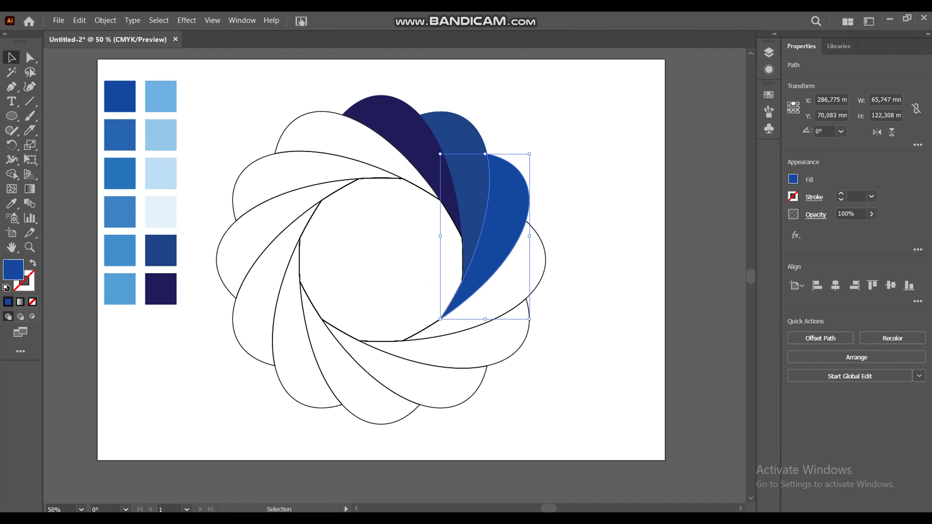
click(545, 253)
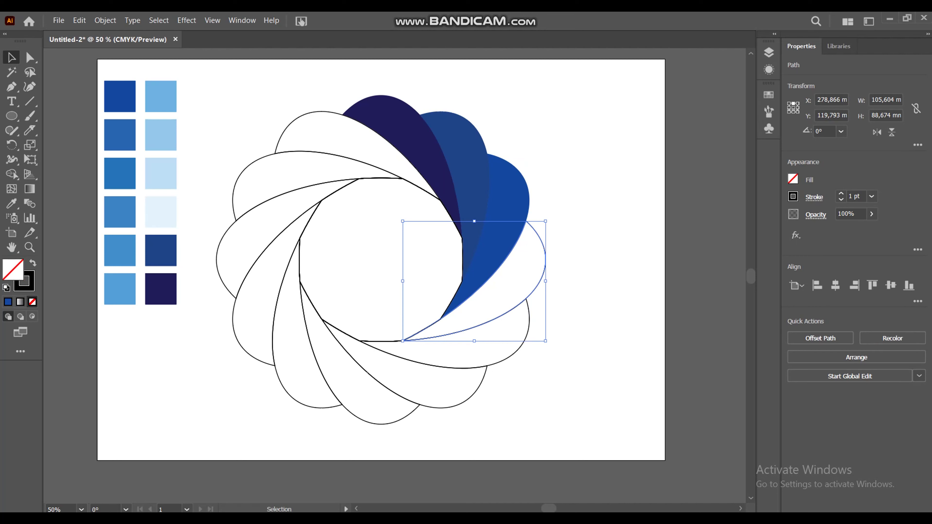
key(i)
click(120, 135)
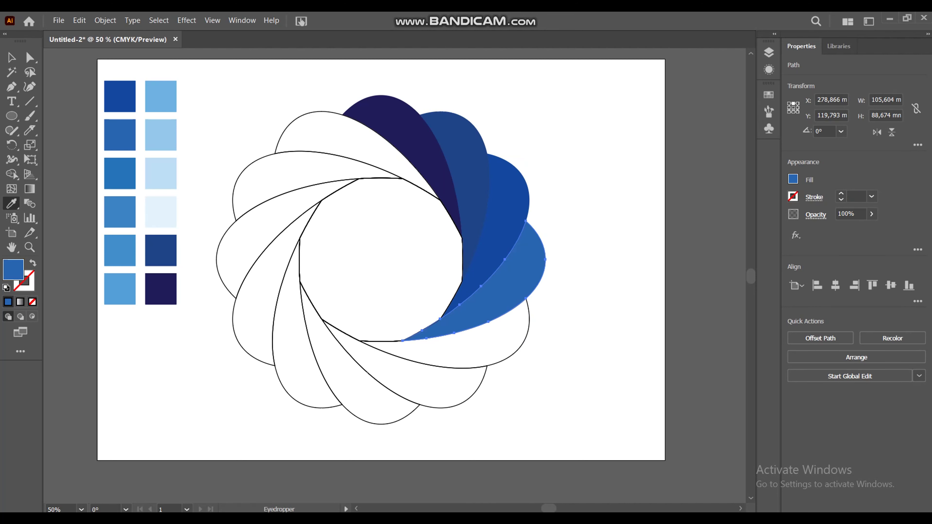
key(v)
click(491, 354)
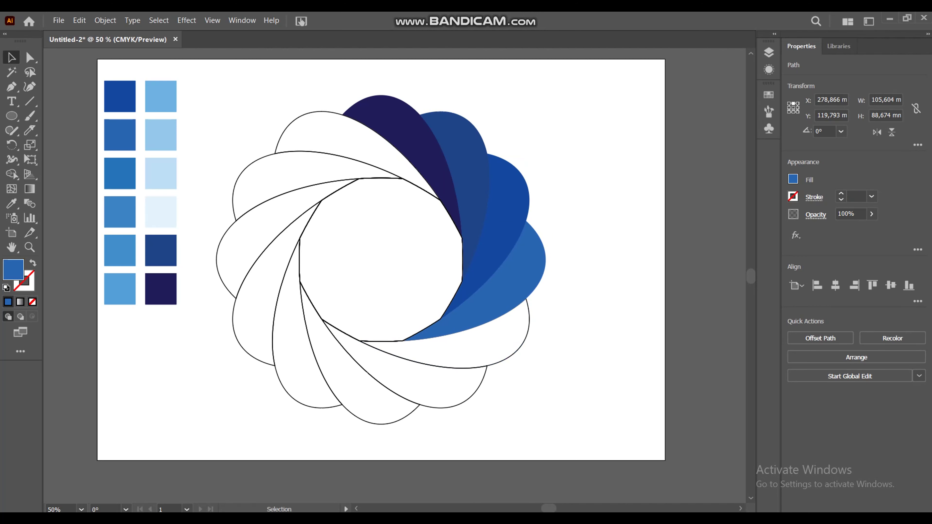
- Fill the two lower petals with progressively lighter blue swatches
click(503, 359)
key(i)
click(120, 173)
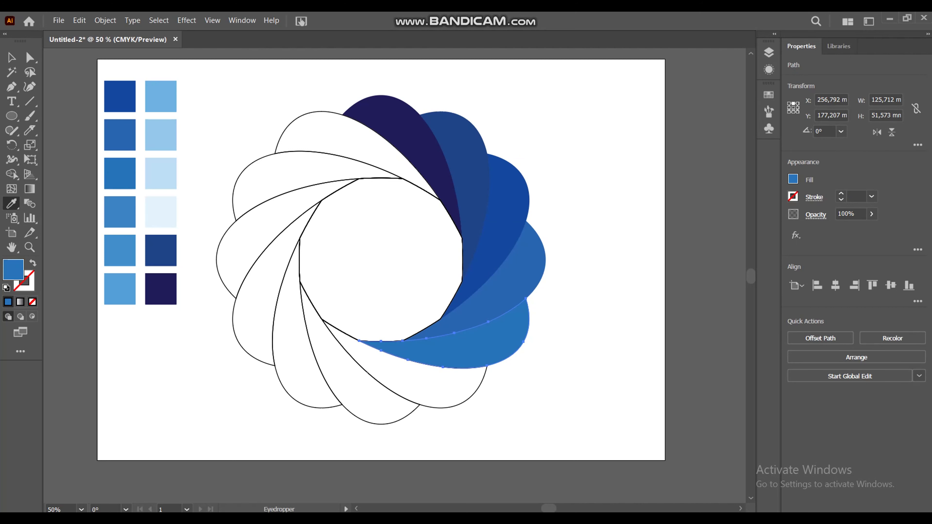
key(v)
click(460, 403)
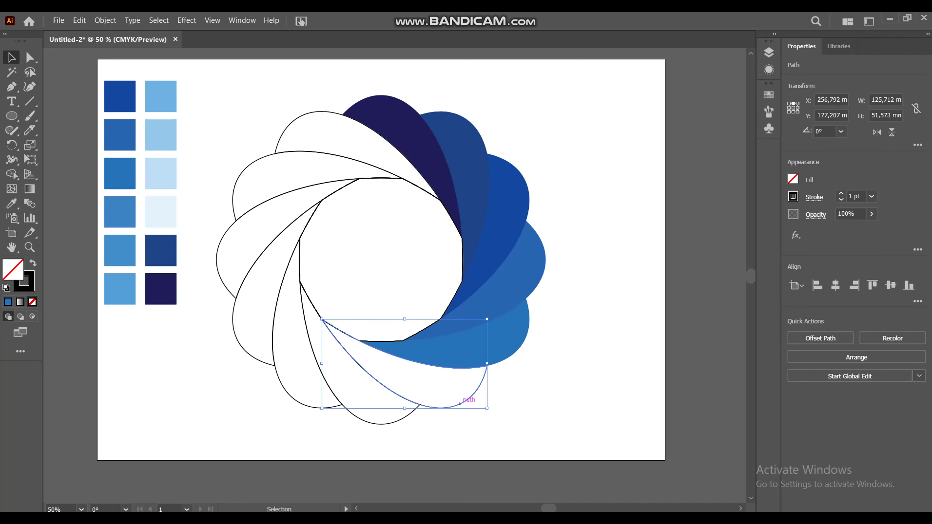
key(i)
click(120, 212)
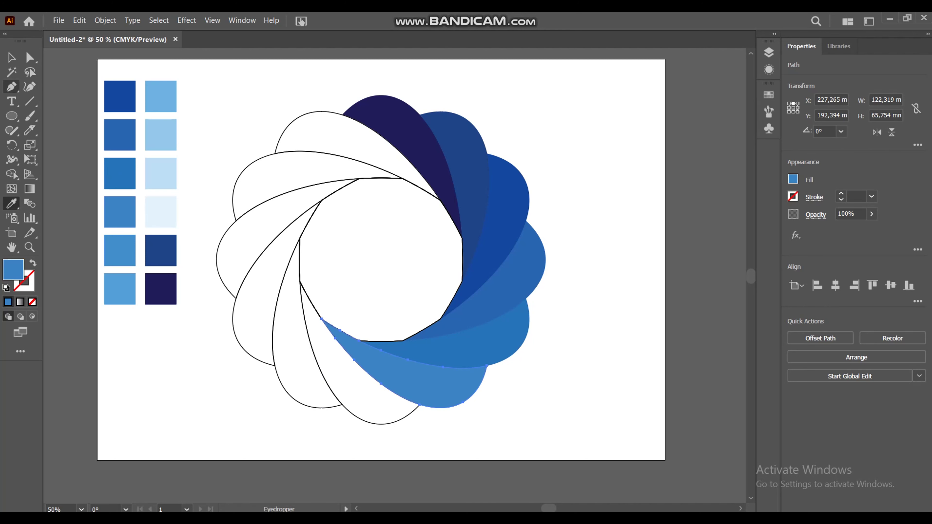
key(v)
key(ctrl+shift+a)
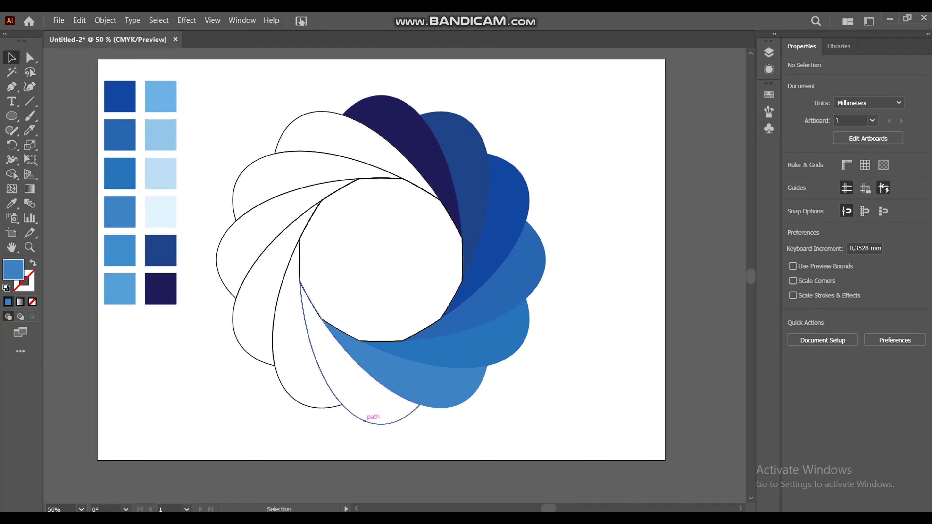
- Fill the bottom and lower-left petals with mid-blue and light-blue swatches
click(365, 421)
key(i)
click(120, 250)
key(v)
key(ctrl+shift+a)
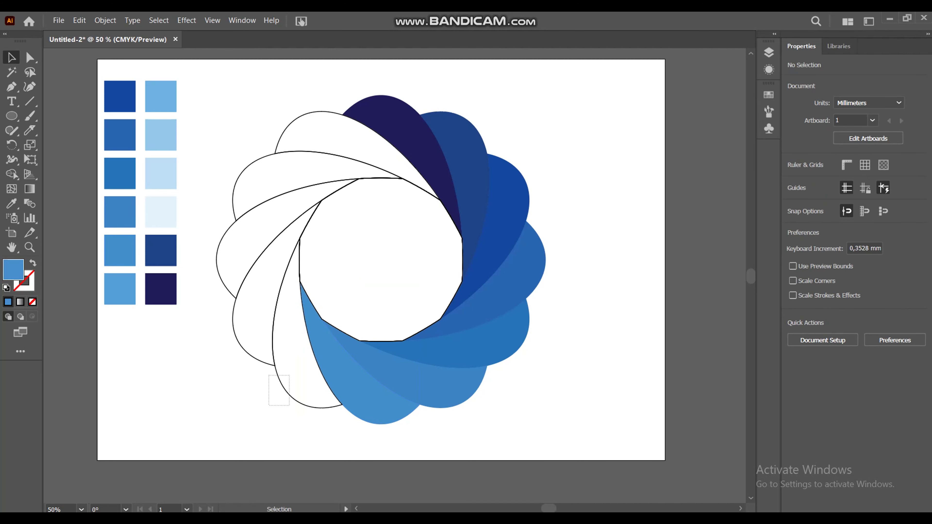
click(283, 389)
key(i)
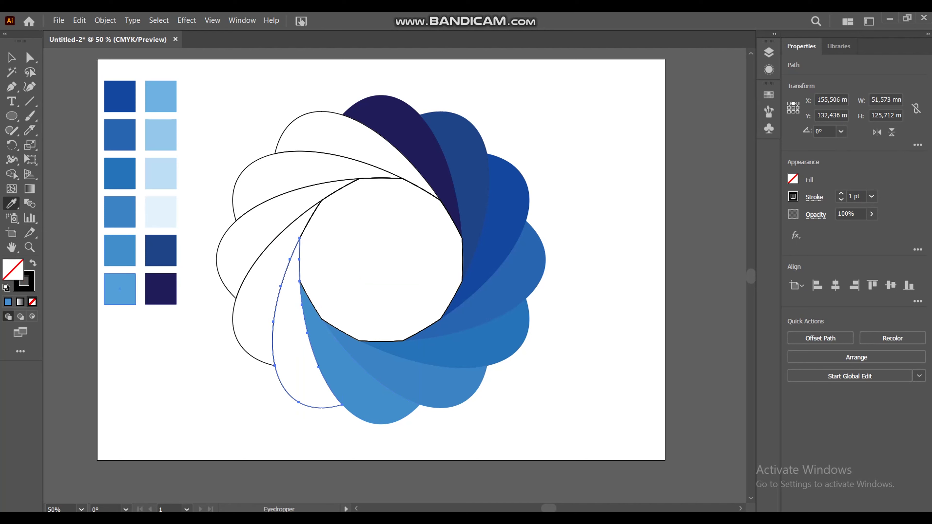
click(119, 289)
key(v)
- Fill the next lower-left and left petals with lighter and paler blue swatches
click(226, 345)
key(i)
click(160, 96)
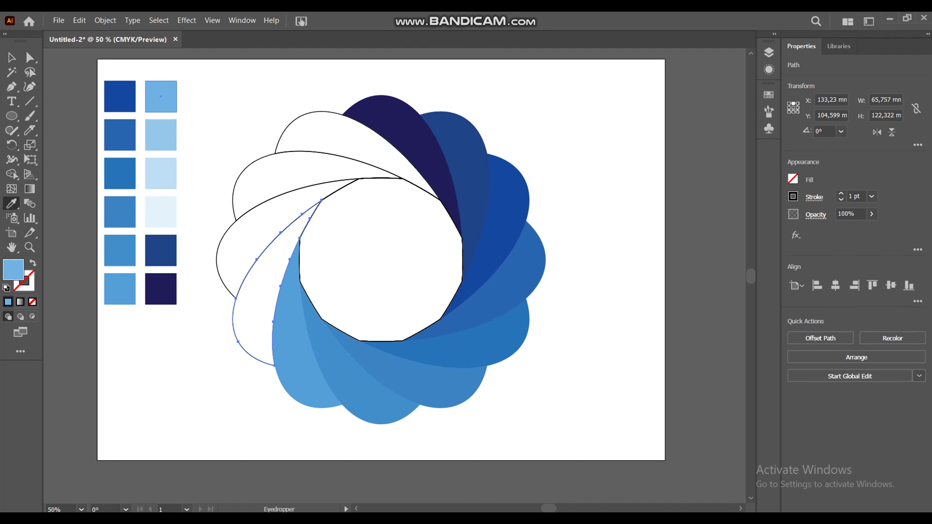
key(v)
click(217, 259)
key(i)
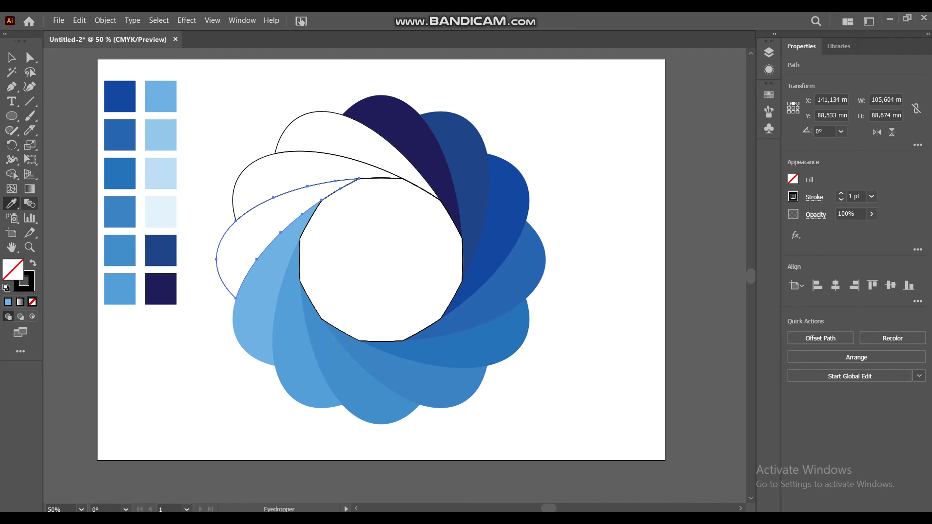
click(161, 135)
key(v)
click(238, 146)
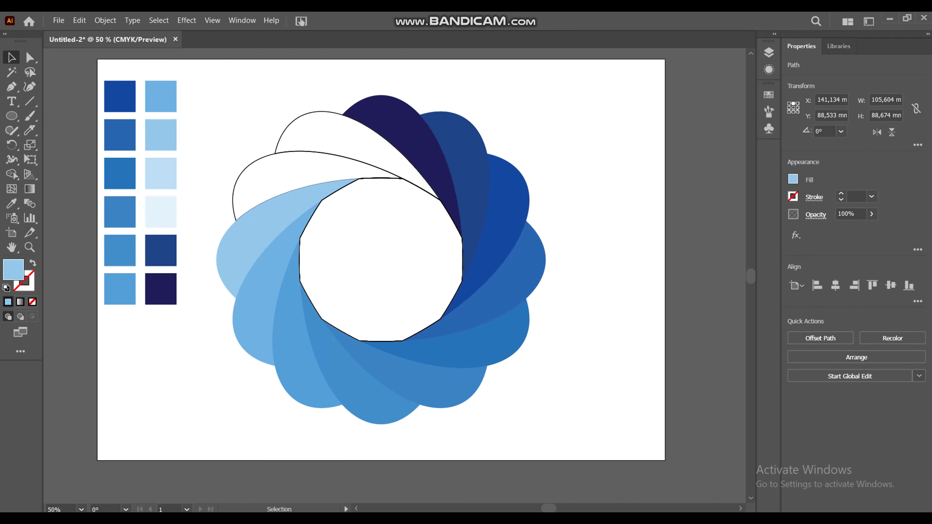
- Fill the upper-left petal with pale blue and the last top petal with the palest blue
drag(256, 189, 258, 190)
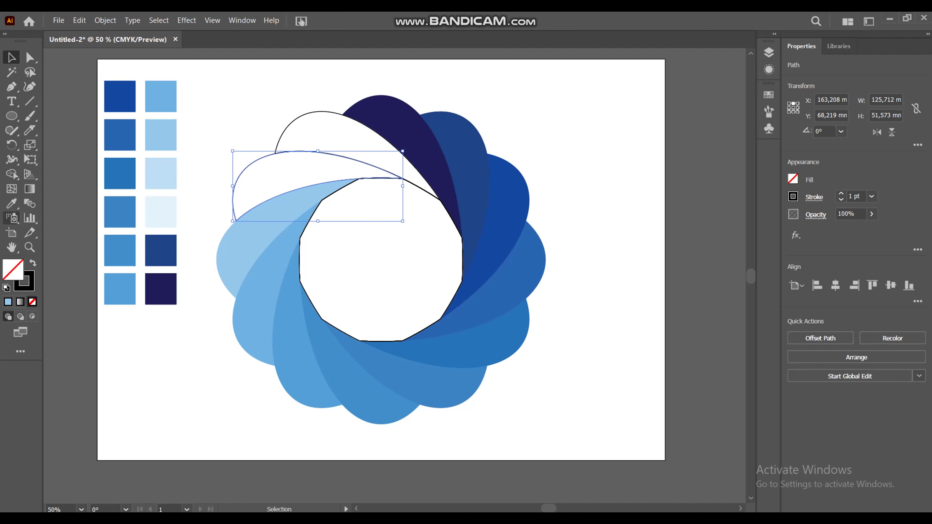
key(i)
click(160, 174)
key(v)
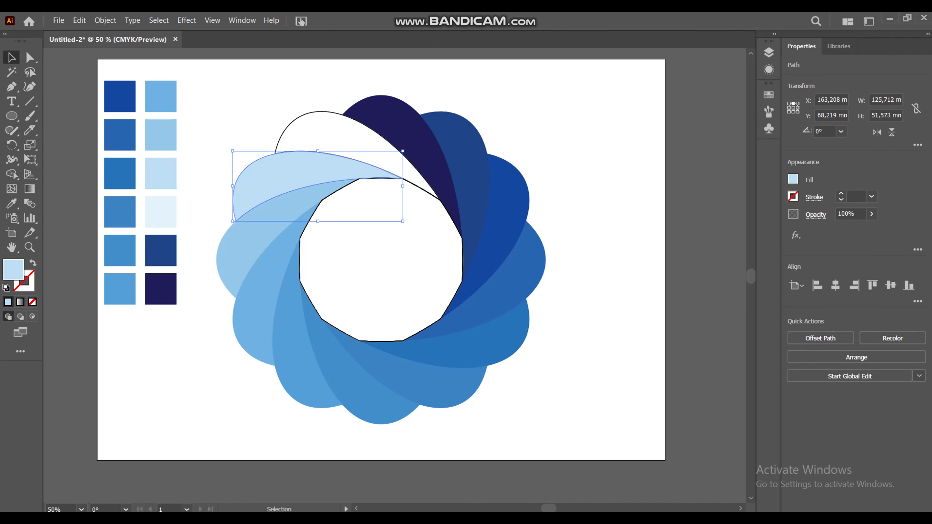
drag(233, 146, 402, 218)
drag(273, 95, 302, 134)
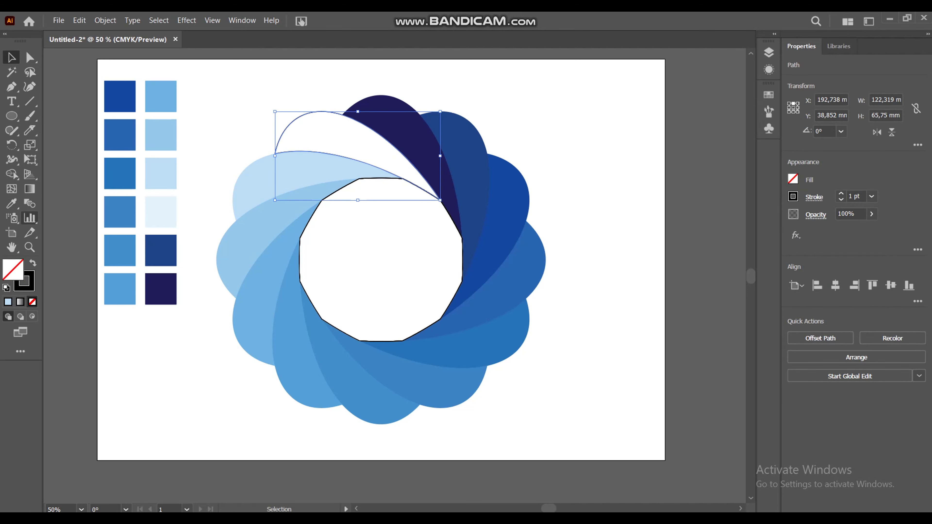
key(i)
click(161, 212)
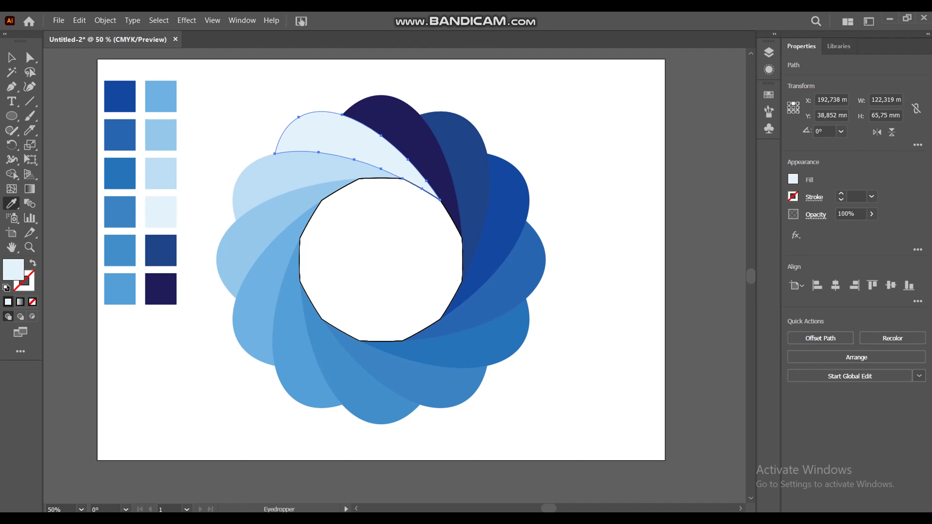
key(v)
key(ctrl+shift+a)
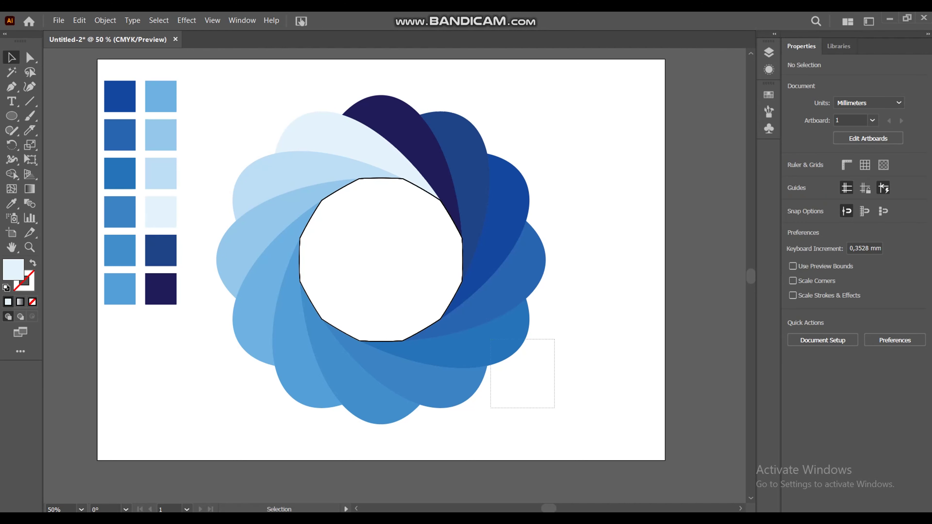
drag(551, 389, 258, 126)
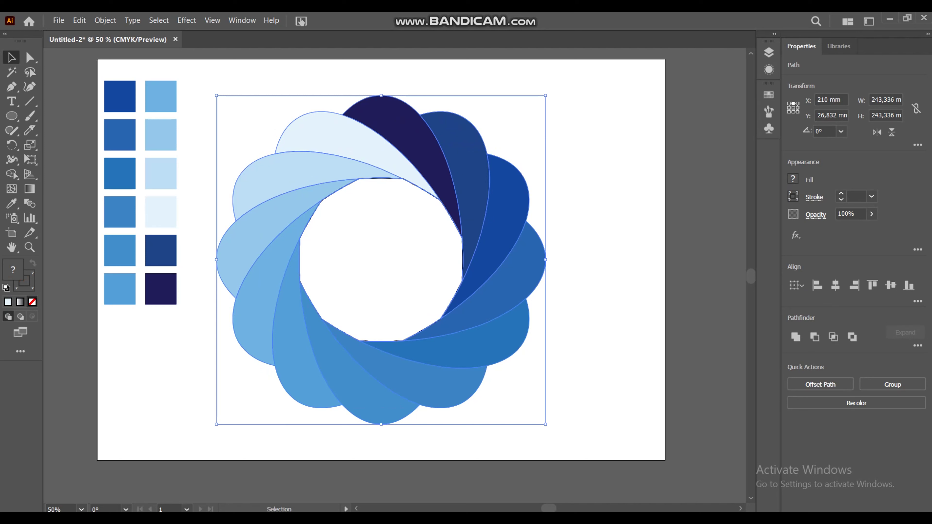
- Set the stroke of all selected petals to None
click(792, 197)
click(660, 240)
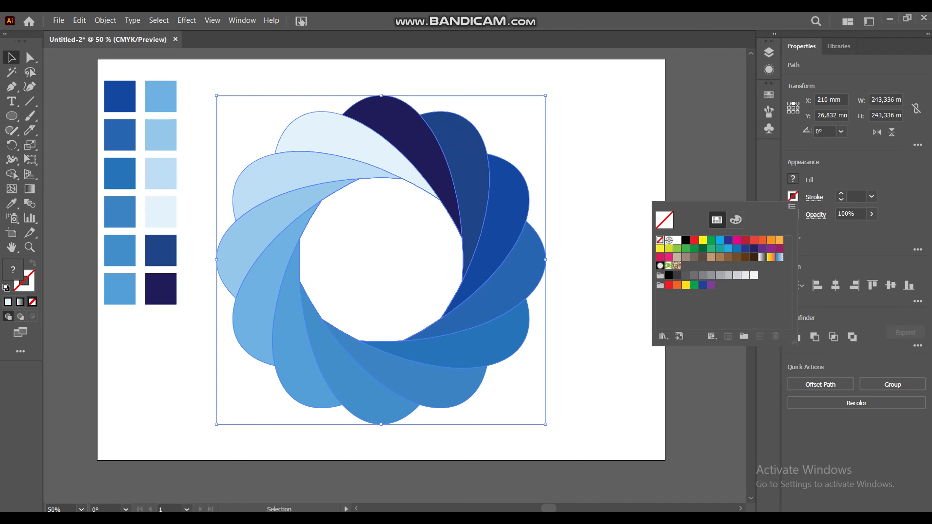
key(Escape)
key(ctrl+shift+a)
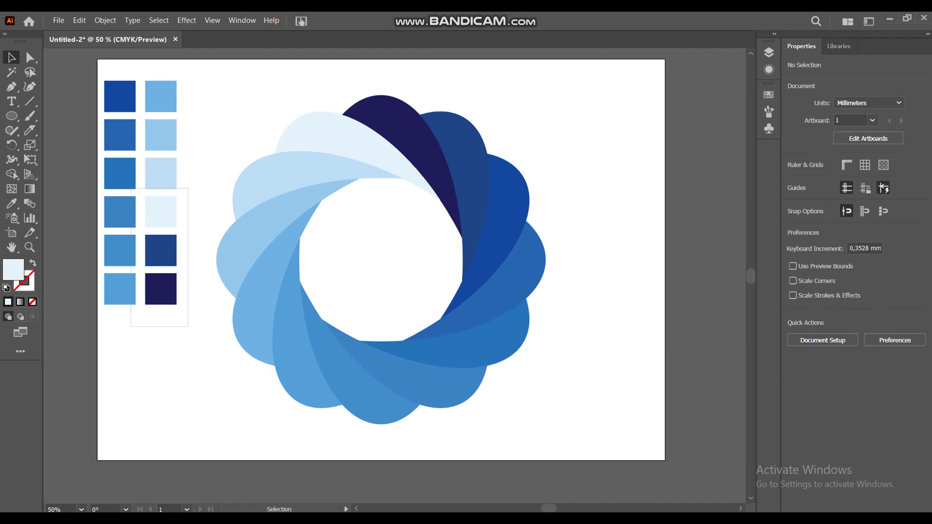
- Delete the blue swatch squares from the artboard
drag(131, 189, 97, 76)
key(Delete)
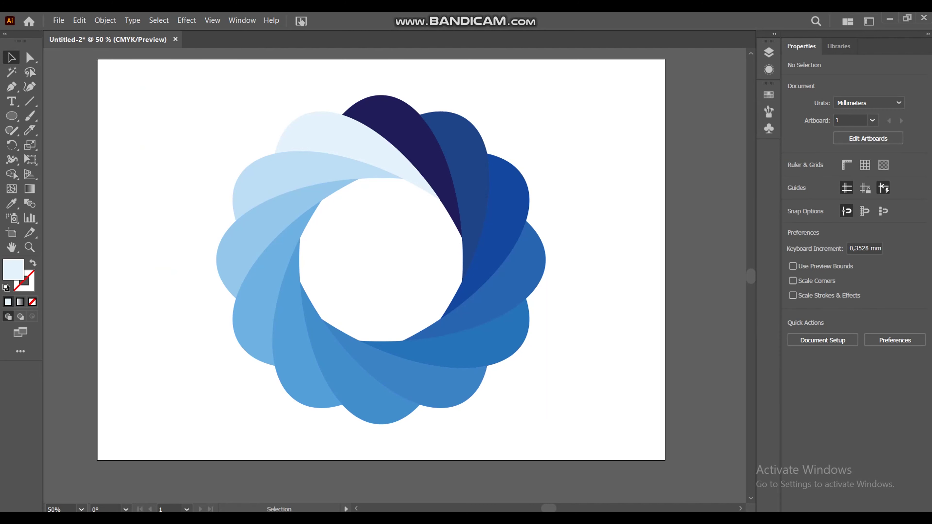
key(z)
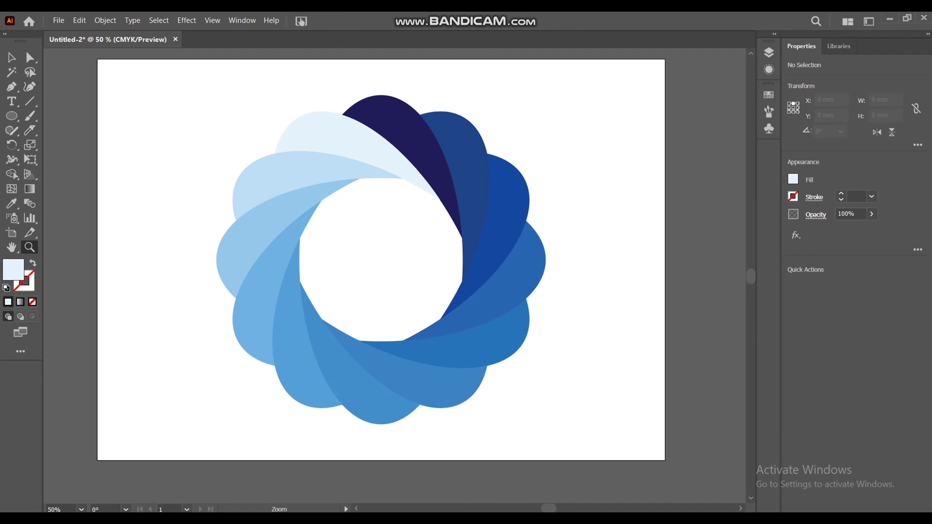
key(ctrl+minus)
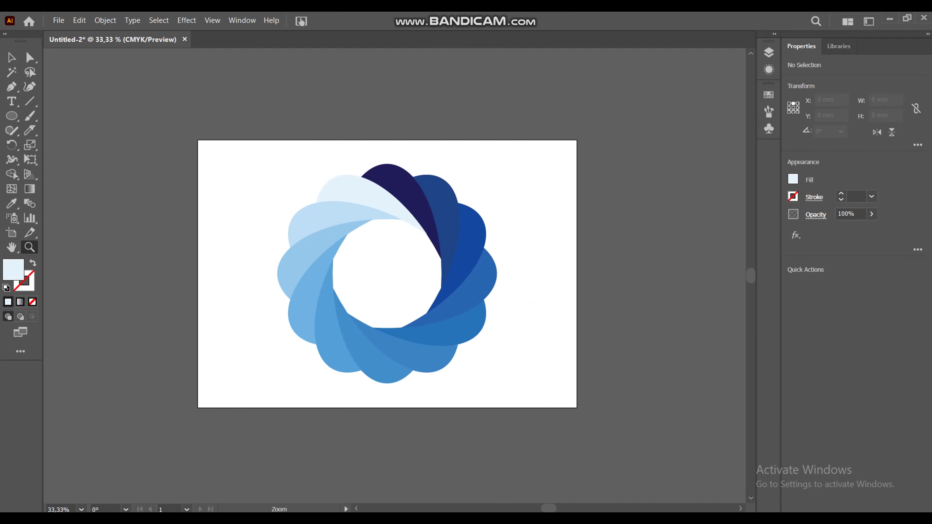
key(ctrl+plus)
key(v)
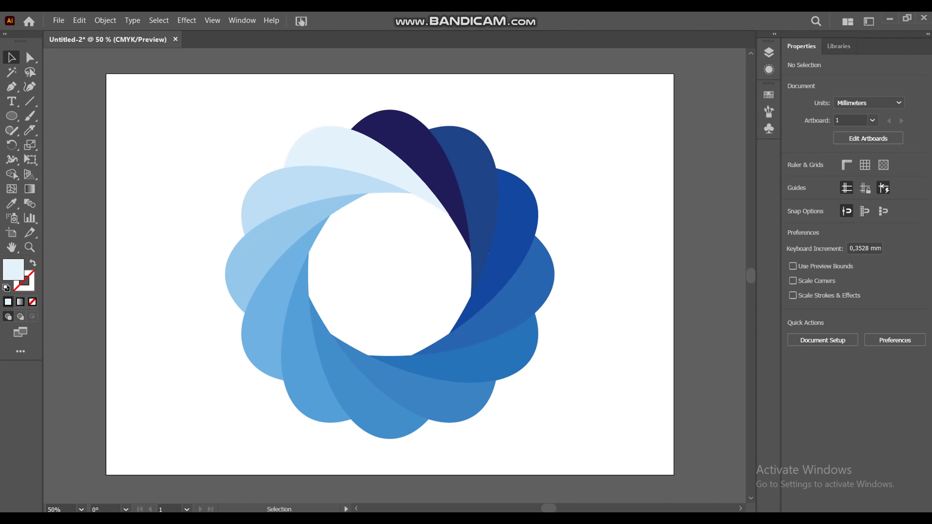